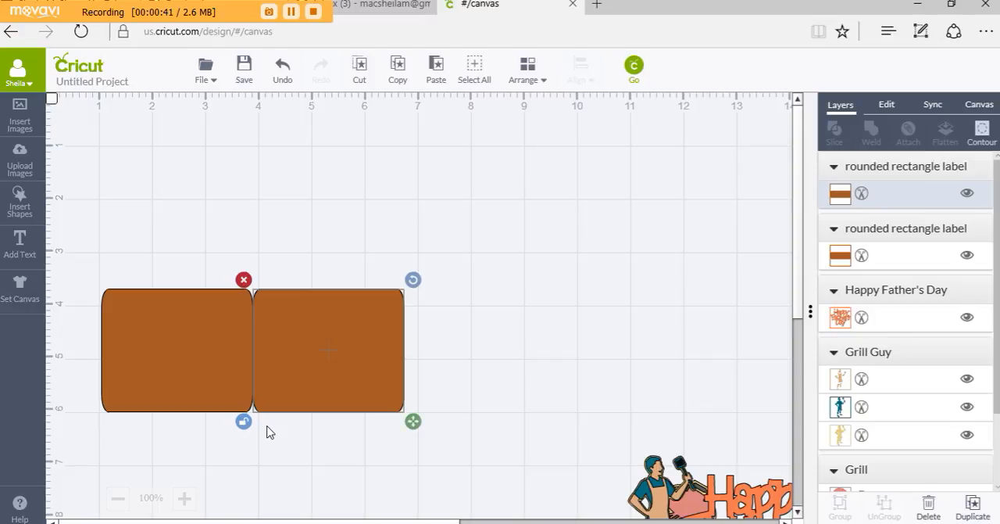
Enlarge the second rounded rectangle to about 2.92 by 2.88 in and move it up, slightly clear of the first one
left_click_drag(413, 421, 418, 477)
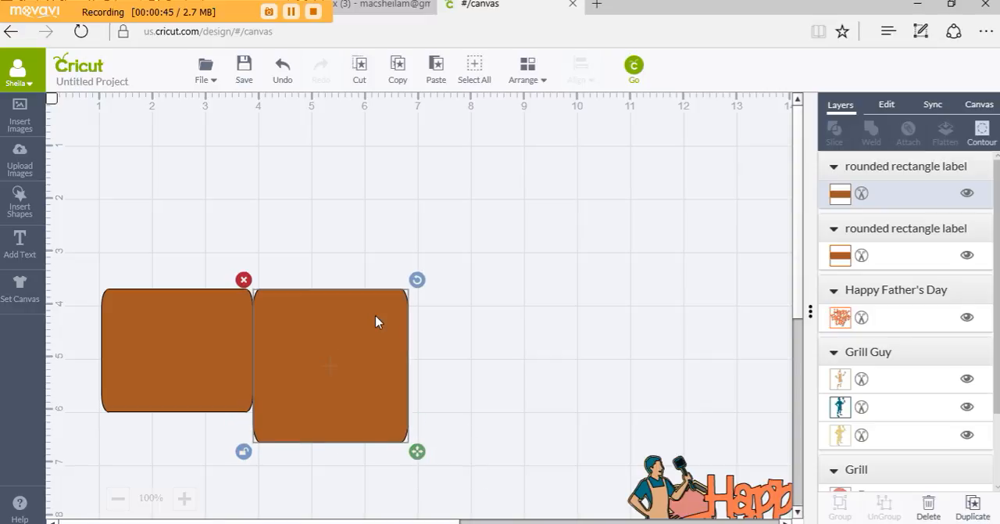
left_click_drag(376, 315, 374, 252)
Set the width of the first rounded rectangle to 3.5 in
left_click(207, 308)
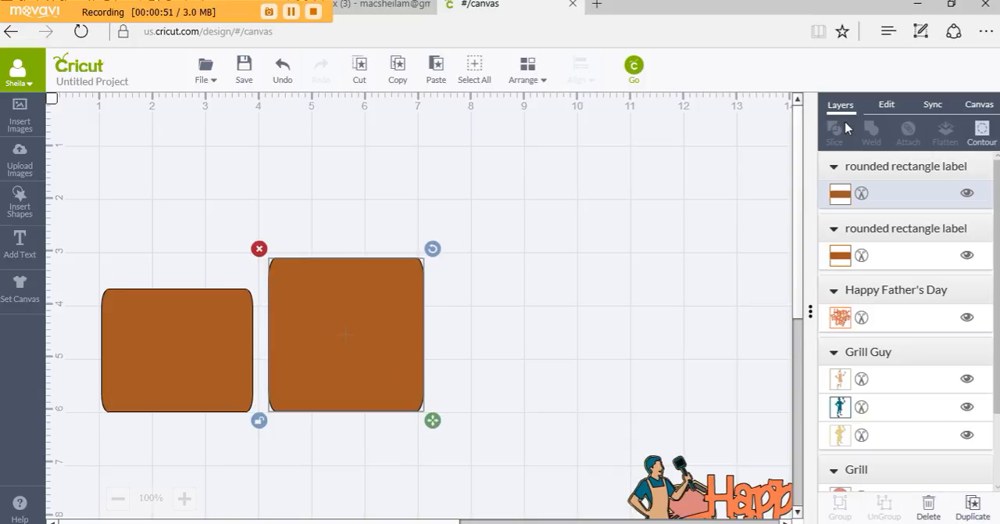
left_click(887, 104)
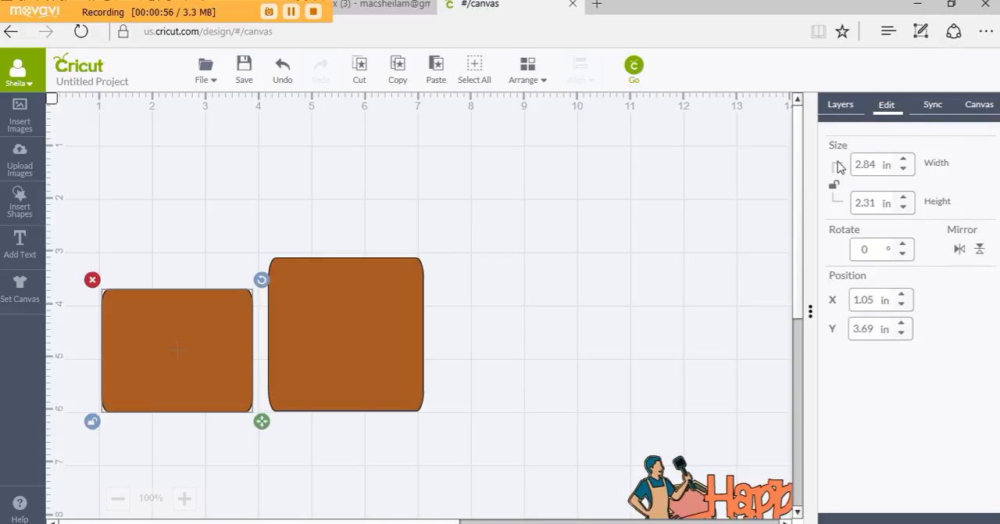
left_click_drag(880, 164, 853, 165)
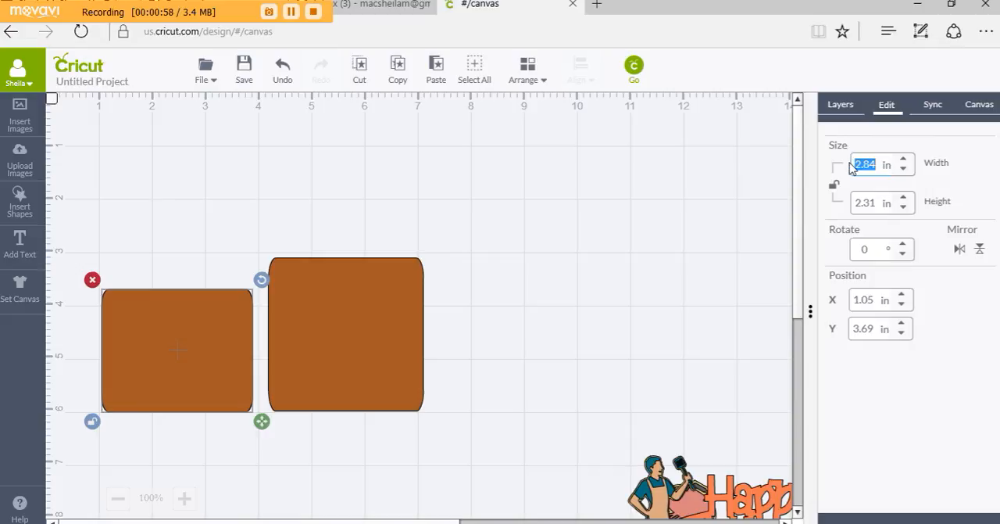
type("3.5")
key("Return")
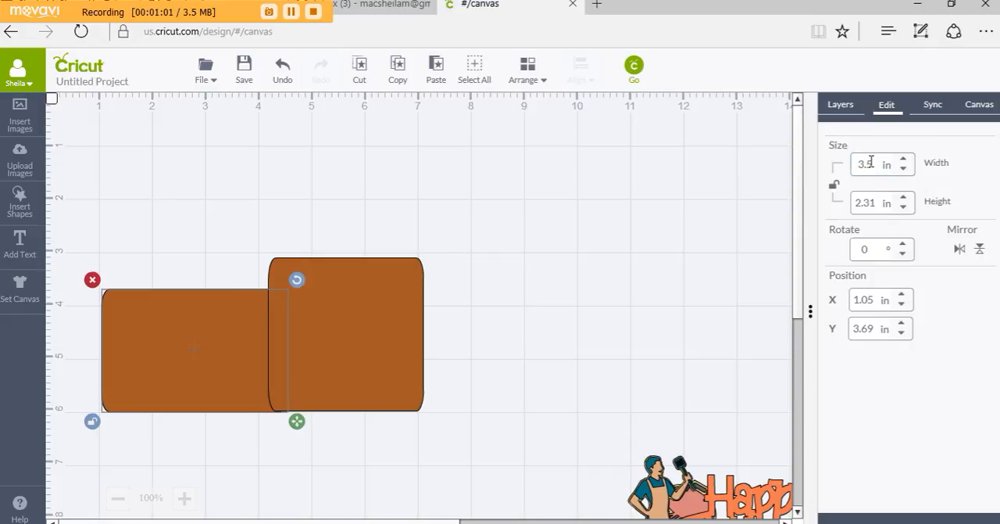
Move the taller rectangle against the right edge of the 3.5 in one and set its width to 4.25 in
left_click_drag(436, 283, 457, 286)
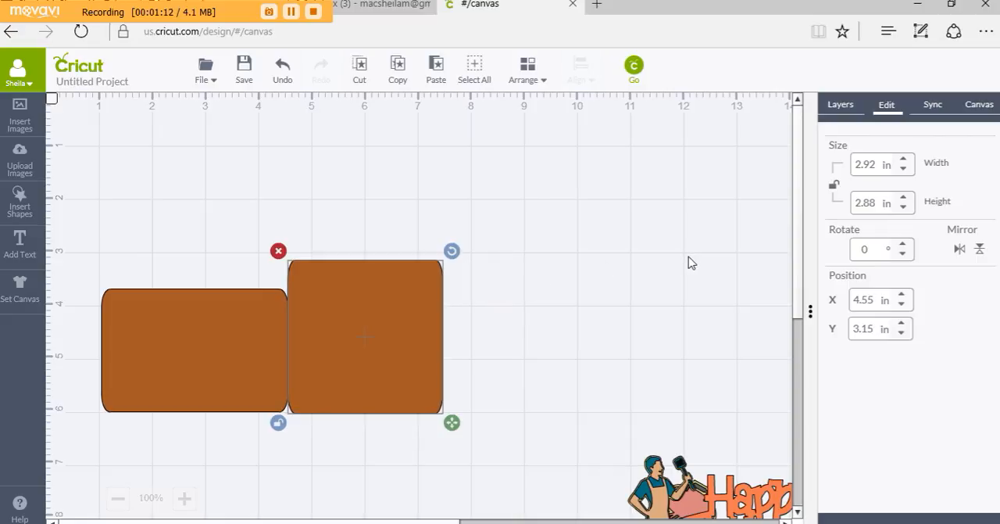
left_click(852, 165)
type("4.25")
key("Return")
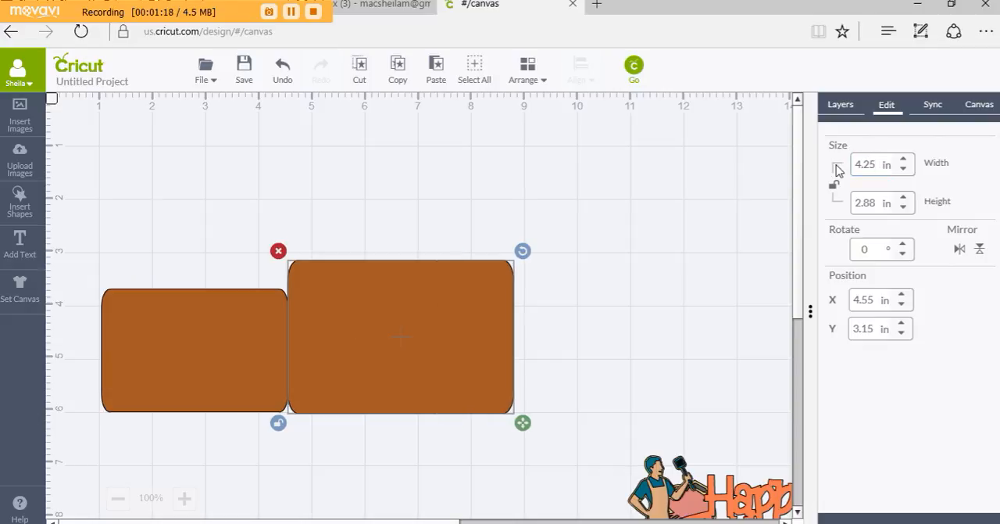
Duplicate the leftmost rectangle and place the copy against the right edge of the middle rectangle
left_click(178, 325)
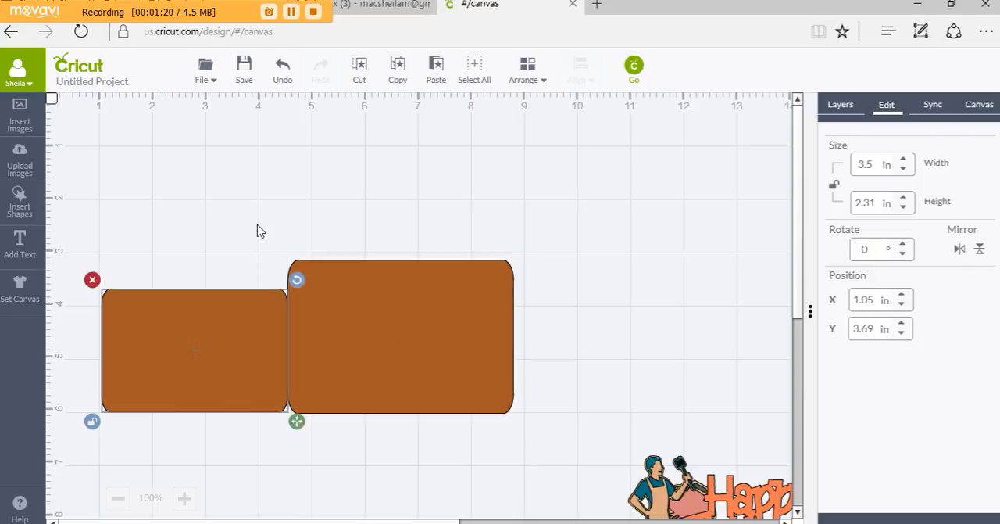
left_click(398, 71)
left_click(436, 72)
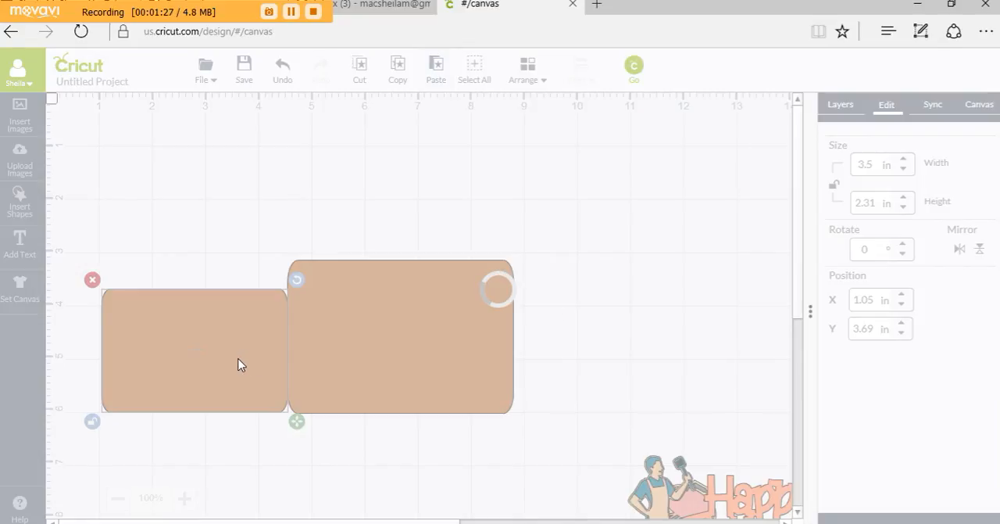
left_click_drag(524, 346, 886, 309)
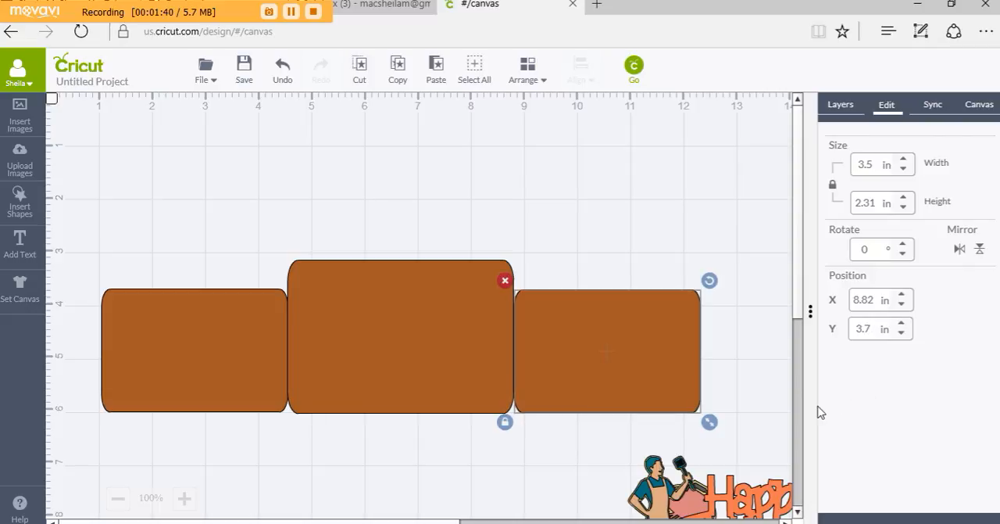
Set the right-hand rectangle's width to 3.25 in and move it down level with the bottoms of the other two
left_click(866, 165)
type("3.25")
key("Return")
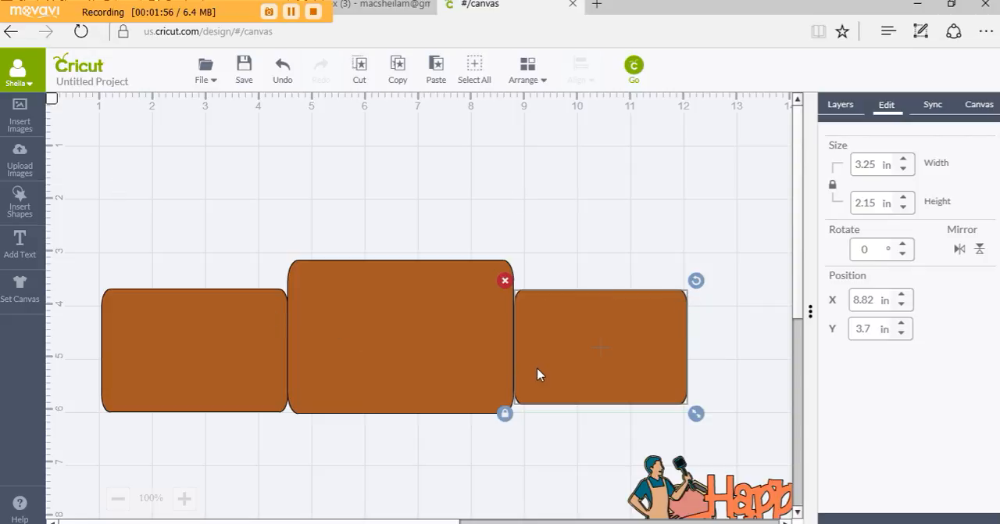
left_click_drag(538, 374, 536, 384)
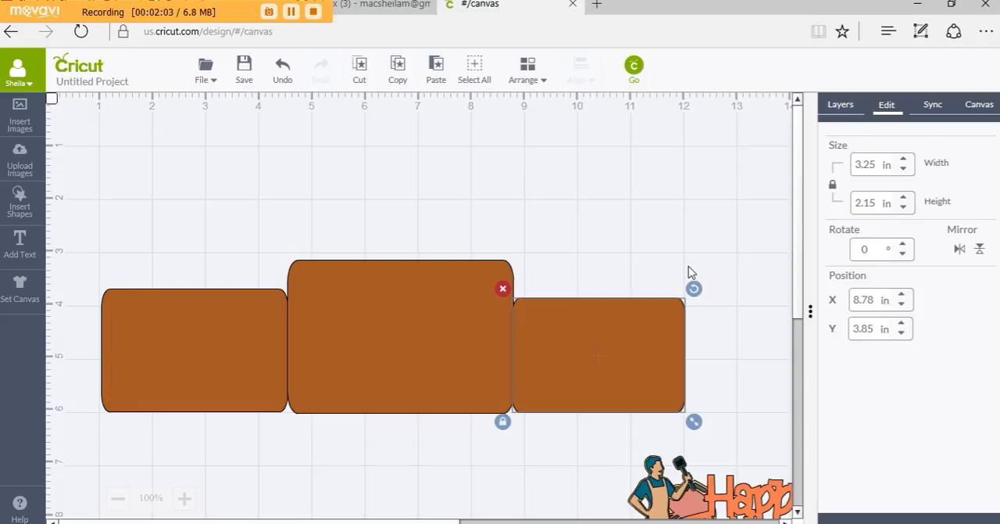
Insert a score line and rotate it about 90° so that it lies horizontally below the rectangles
left_click(354, 357)
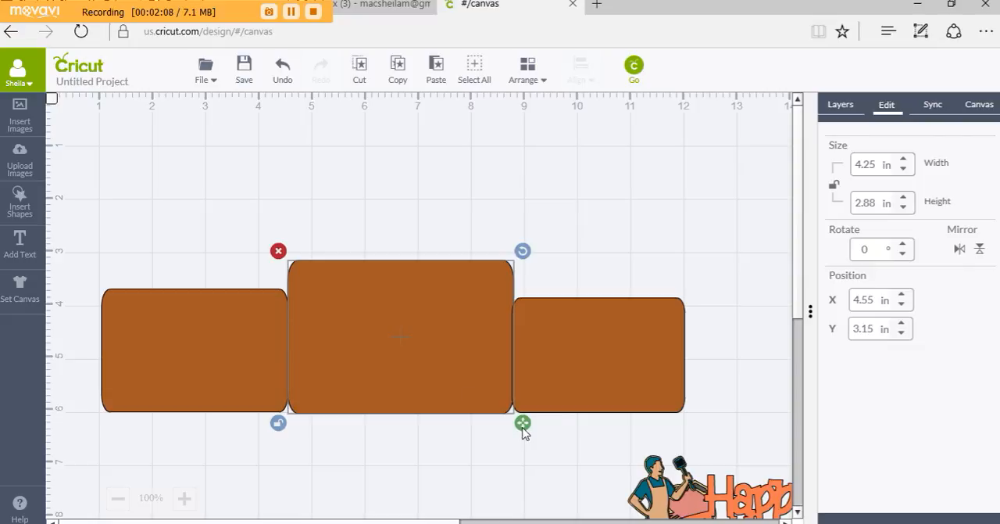
left_click(20, 200)
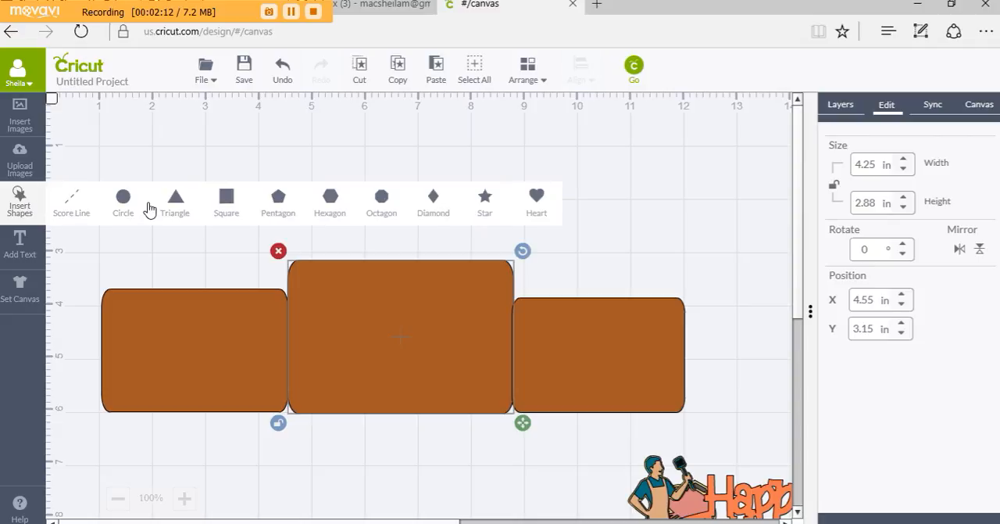
left_click(68, 204)
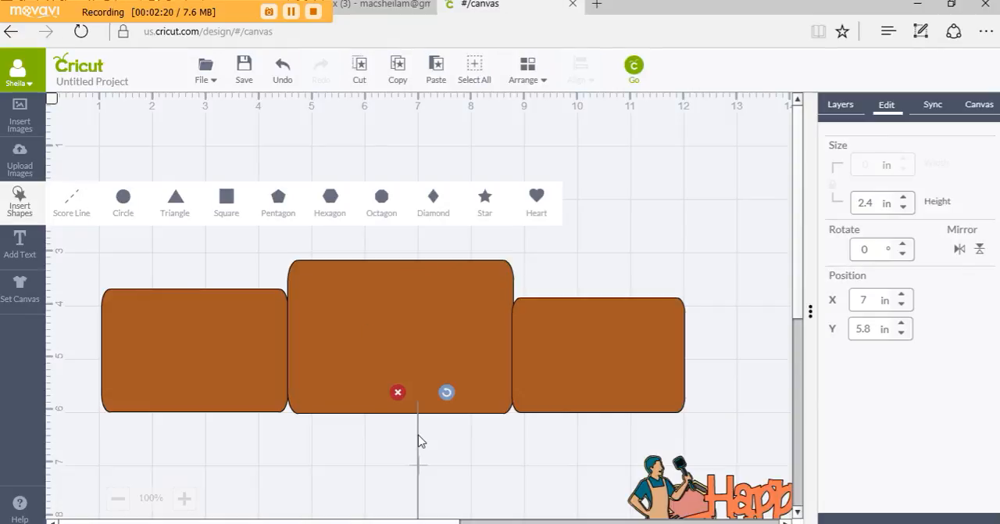
left_click(450, 393)
left_click_drag(458, 402, 525, 515)
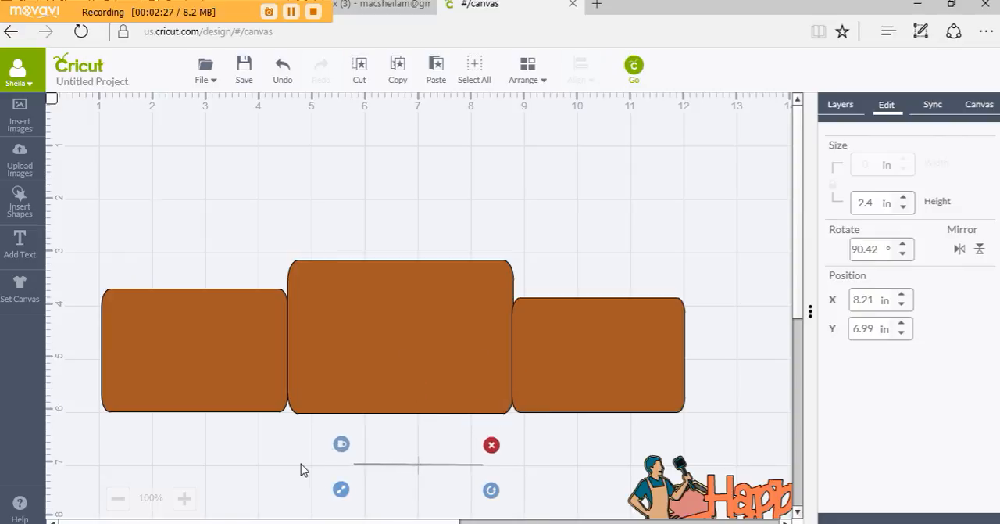
Lengthen the score line to about 11.4 in and move it above the rectangles near the canvas's top edge
left_click_drag(341, 489, 81, 394)
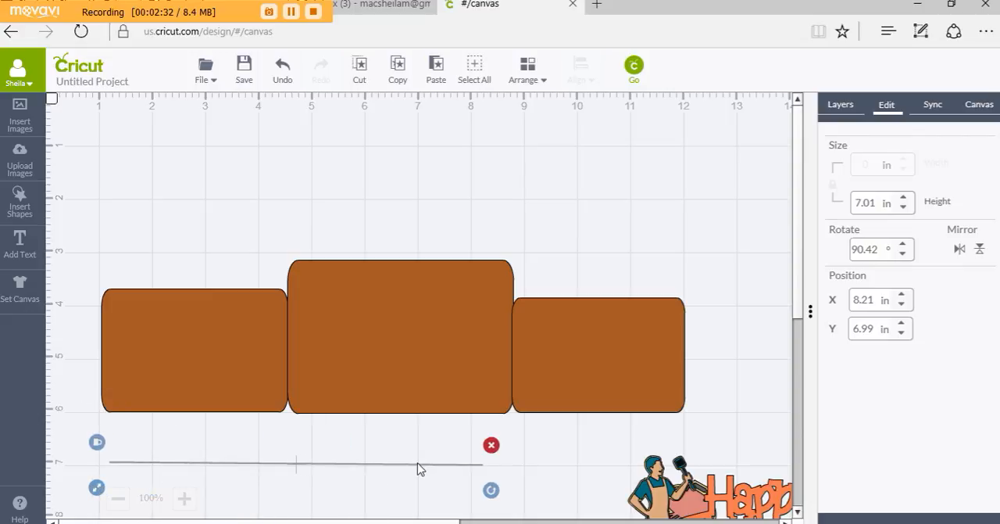
left_click_drag(422, 420, 447, 93)
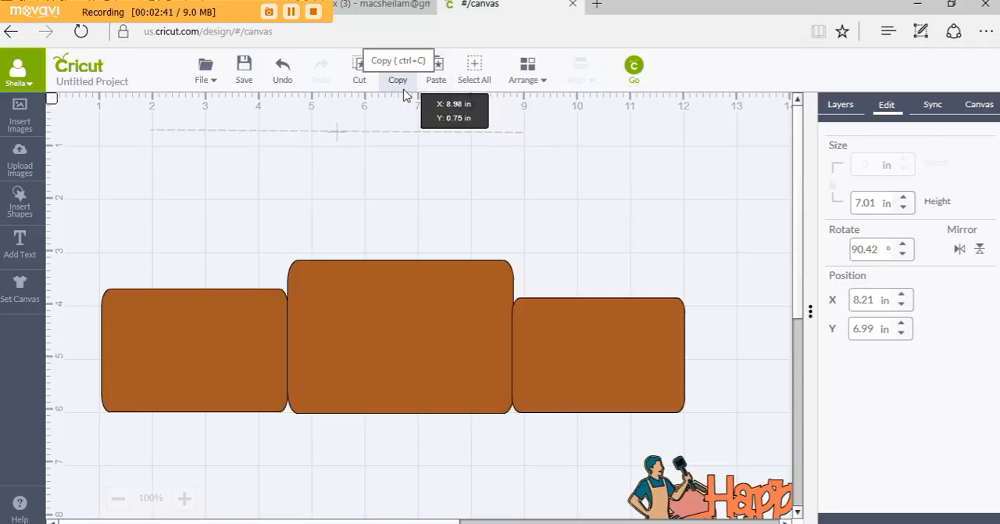
left_click_drag(328, 136, 286, 135)
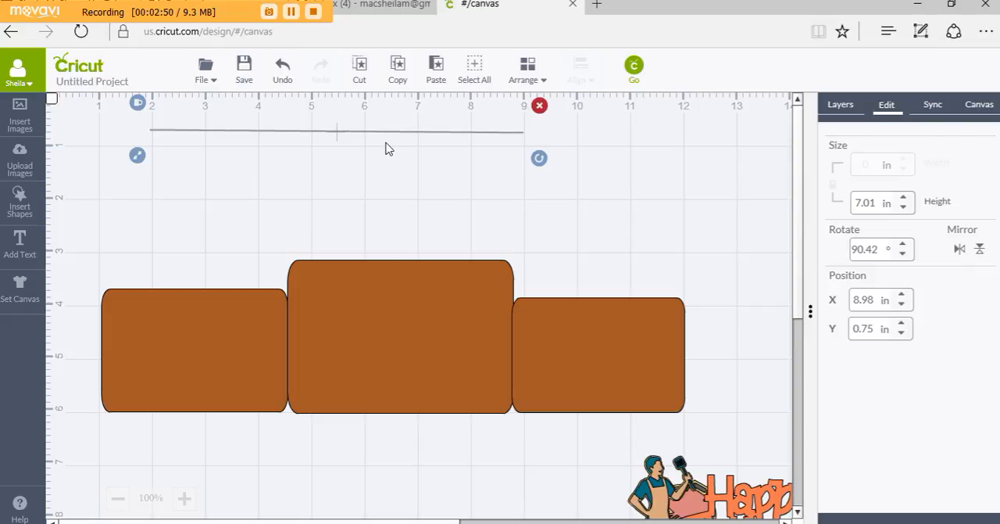
left_click_drag(368, 138, 262, 125)
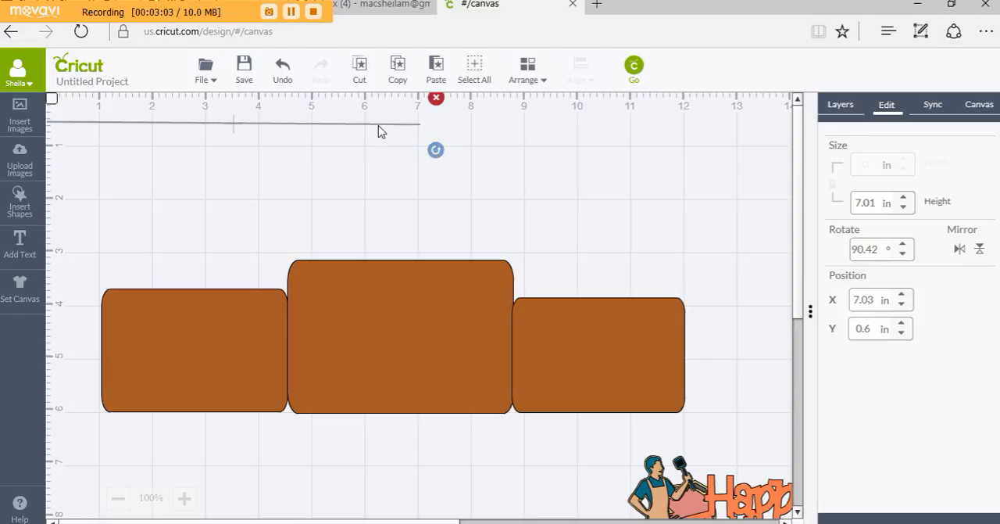
left_click_drag(378, 131, 647, 152)
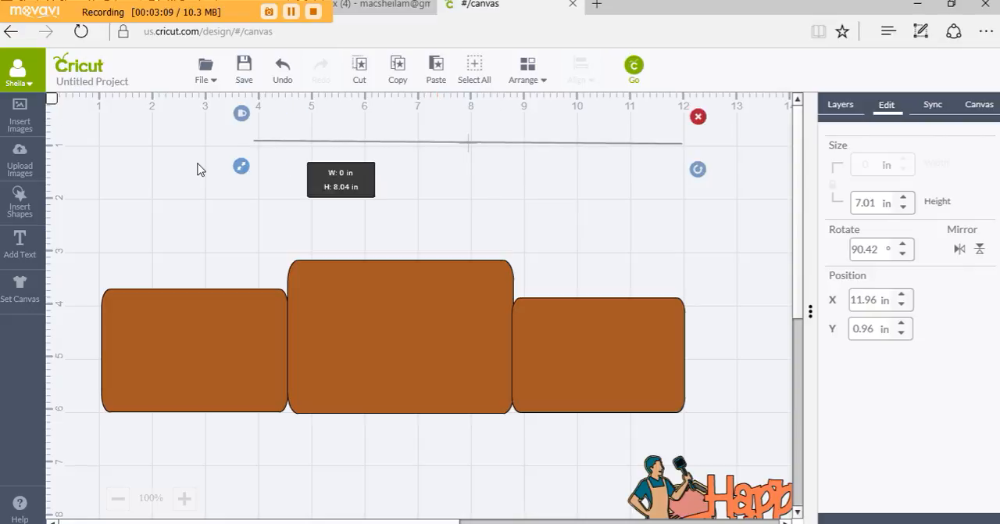
left_click_drag(200, 168, 55, 182)
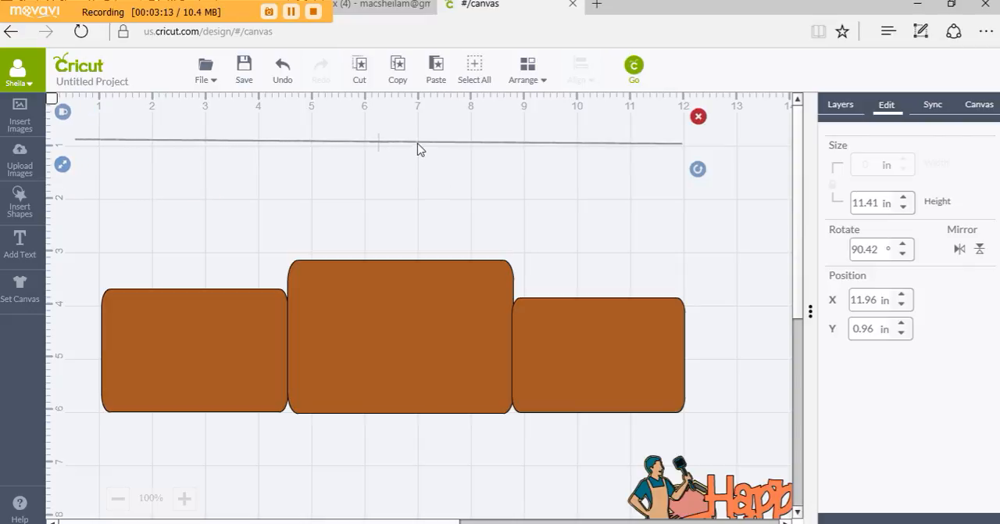
left_click_drag(418, 148, 408, 131)
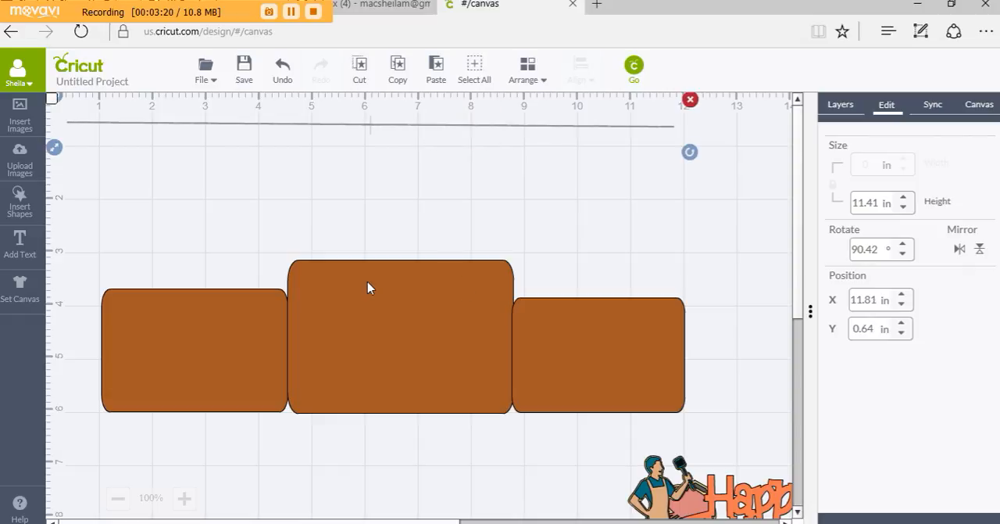
Enlarge the middle rectangle to about 4.27 by 4.3 in and move it up level with its neighbours' bottom edges
left_click(402, 273)
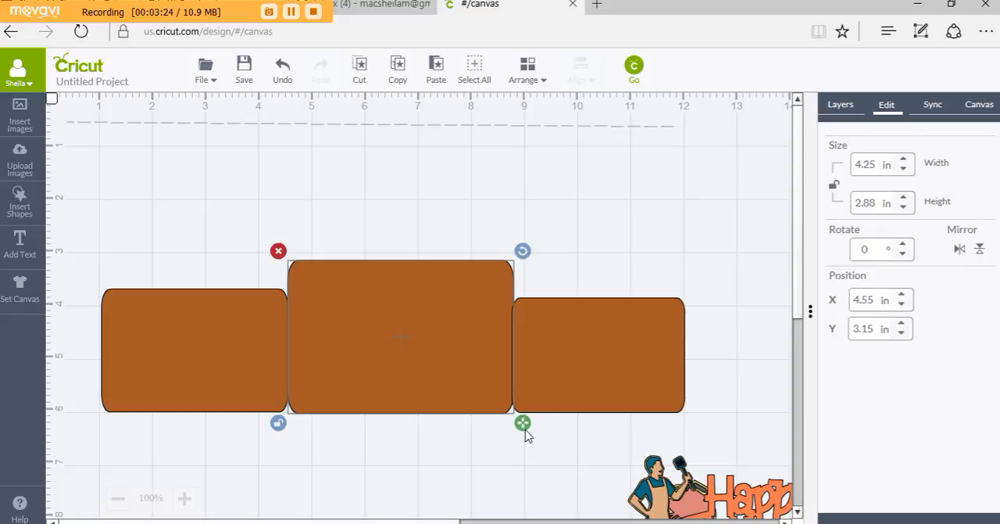
left_click_drag(526, 428, 521, 508)
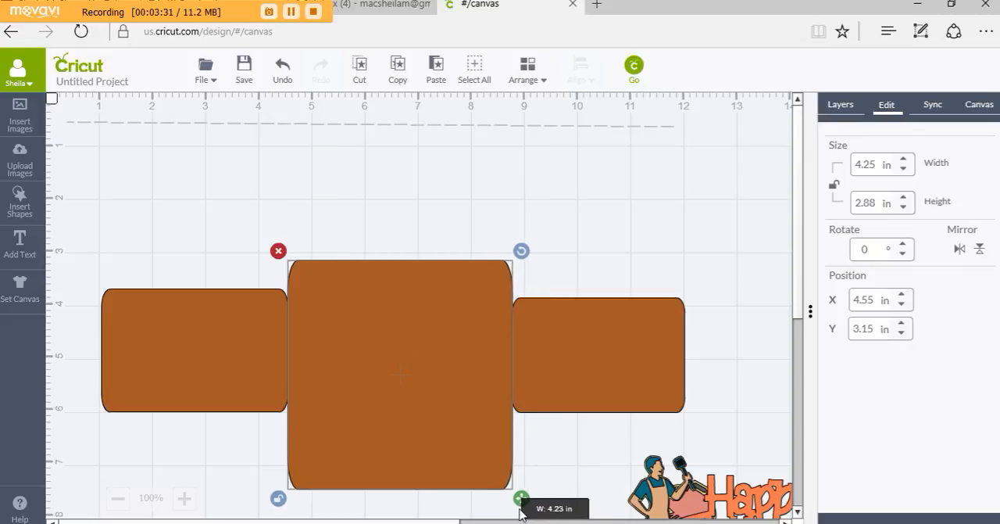
left_click_drag(519, 509, 522, 509)
left_click_drag(441, 325, 443, 256)
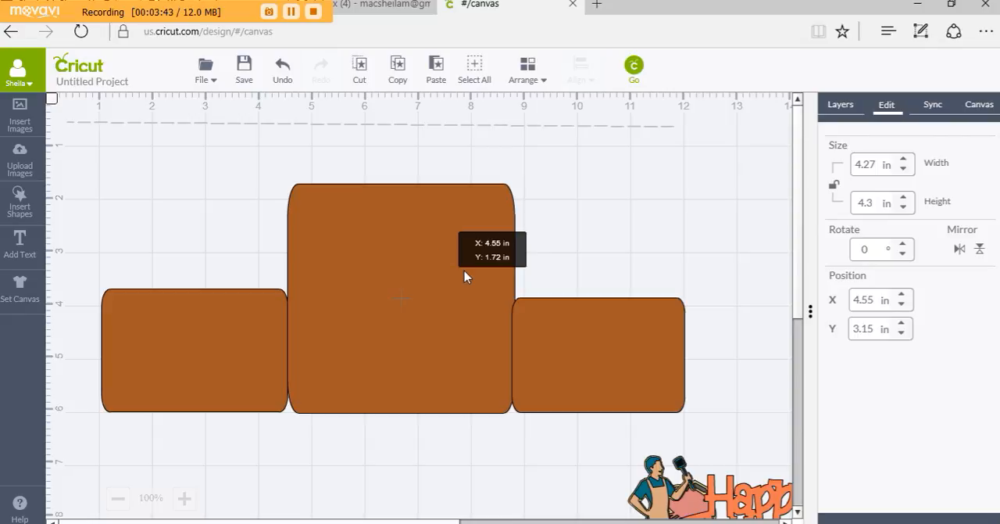
Enlarge the left rectangle to about 3.56 by 2.59 in and move it up level with the middle rectangle's bottom edge
left_click(209, 327)
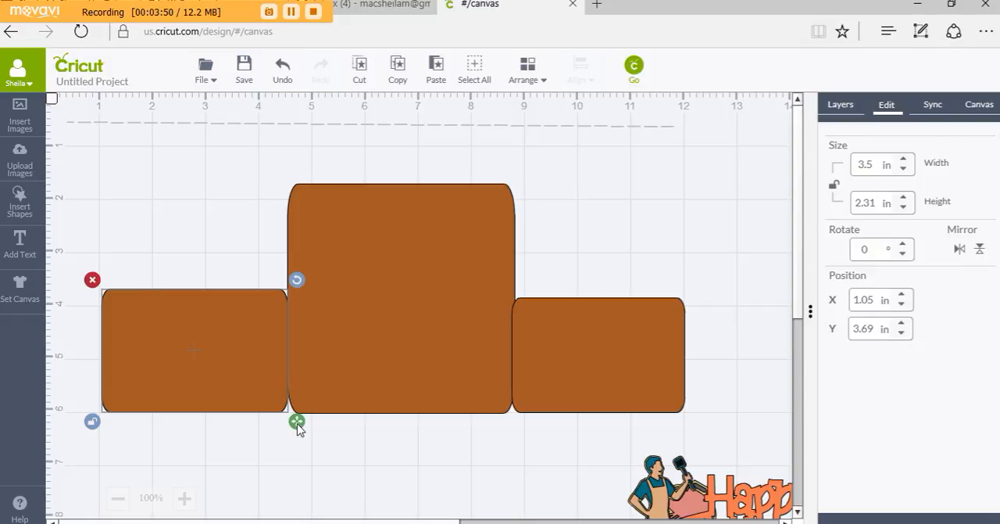
left_click_drag(297, 423, 300, 442)
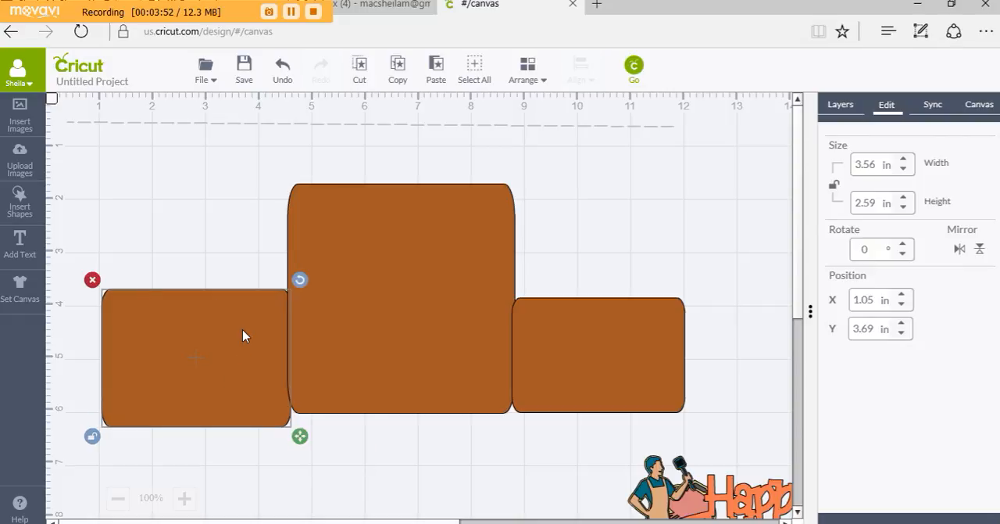
left_click_drag(242, 329, 242, 317)
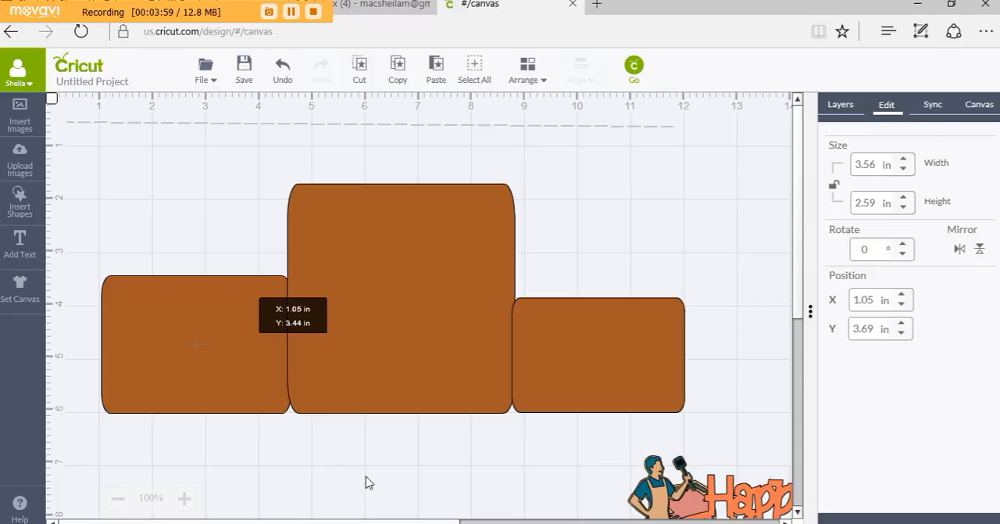
left_click(215, 238)
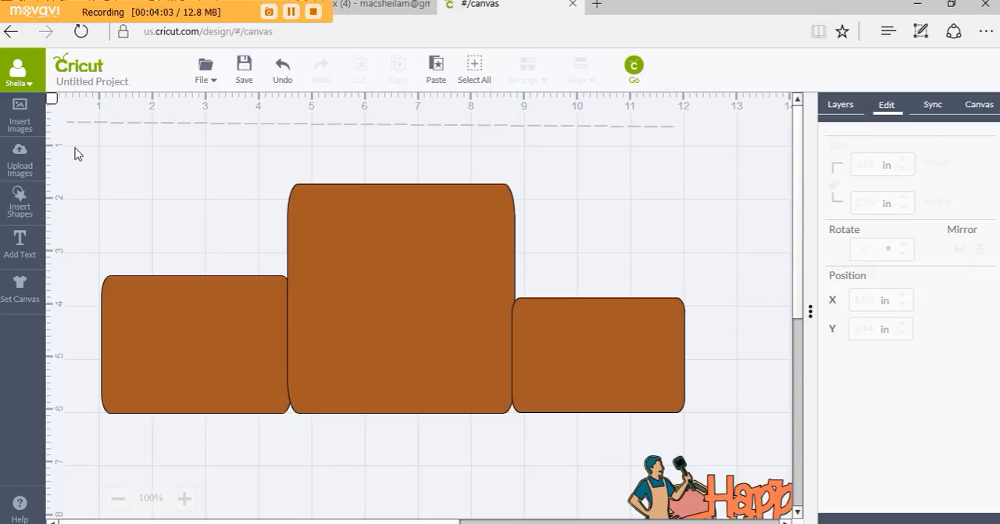
Align the bottom edges of the three rectangles and weld them together
left_click_drag(74, 141, 714, 451)
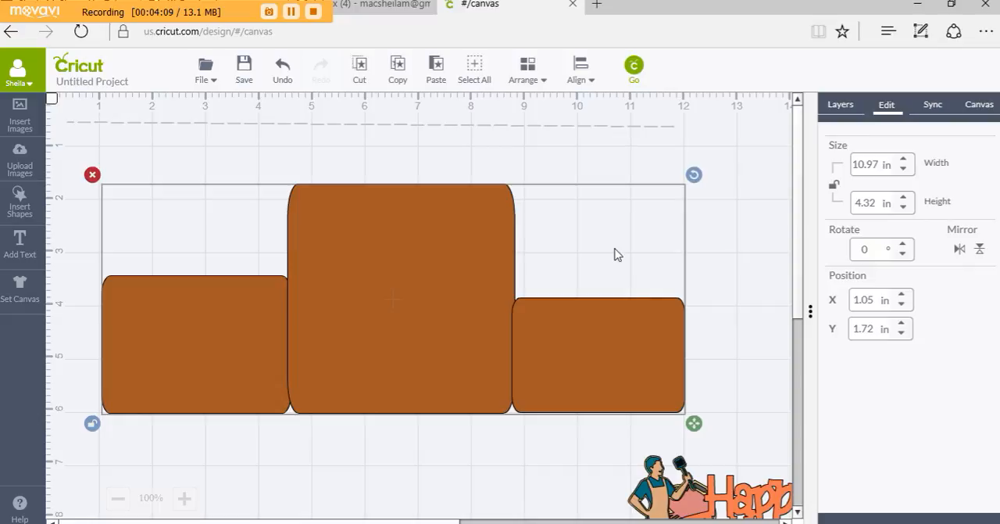
left_click(591, 81)
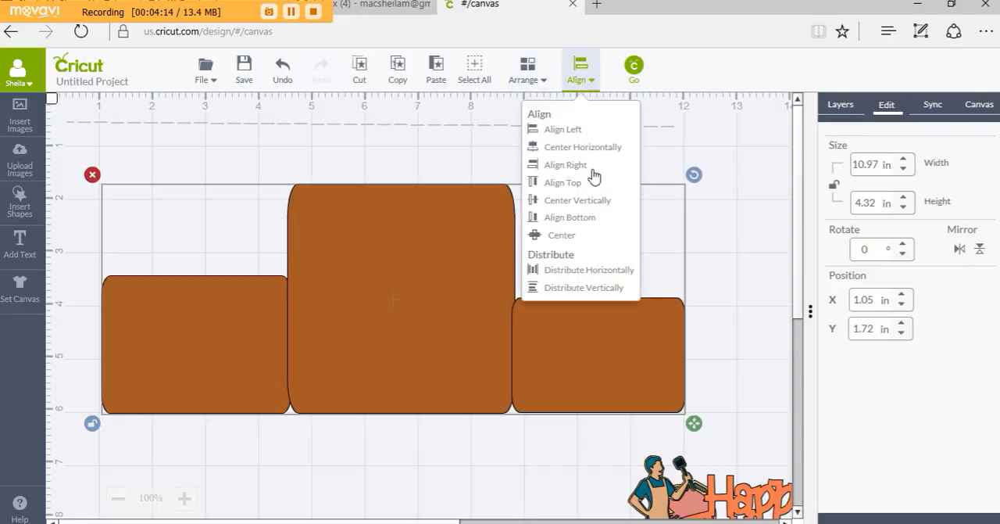
left_click(581, 223)
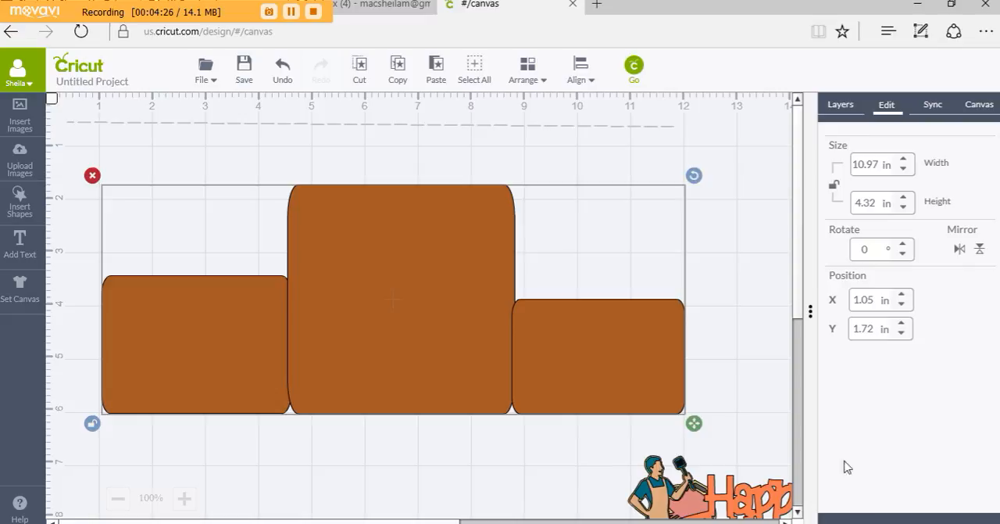
left_click(840, 106)
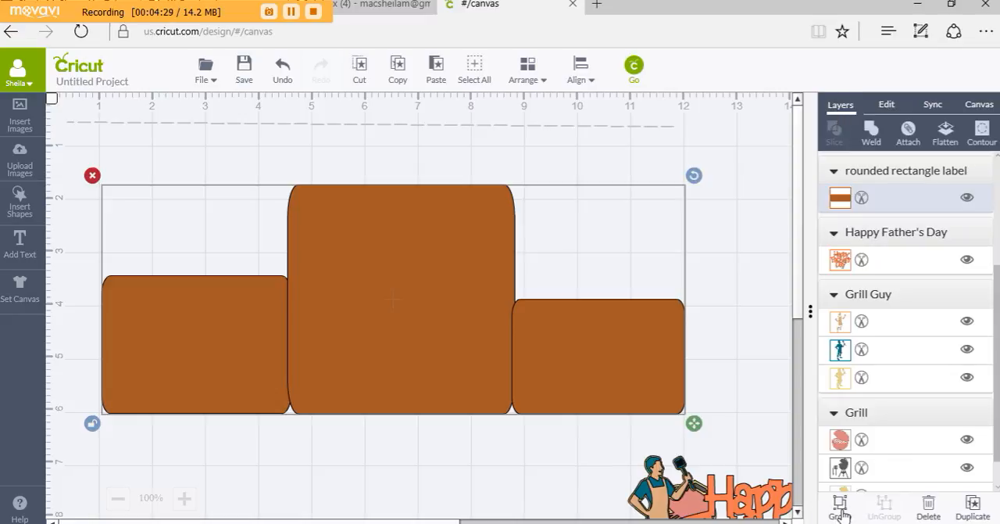
left_click(875, 131)
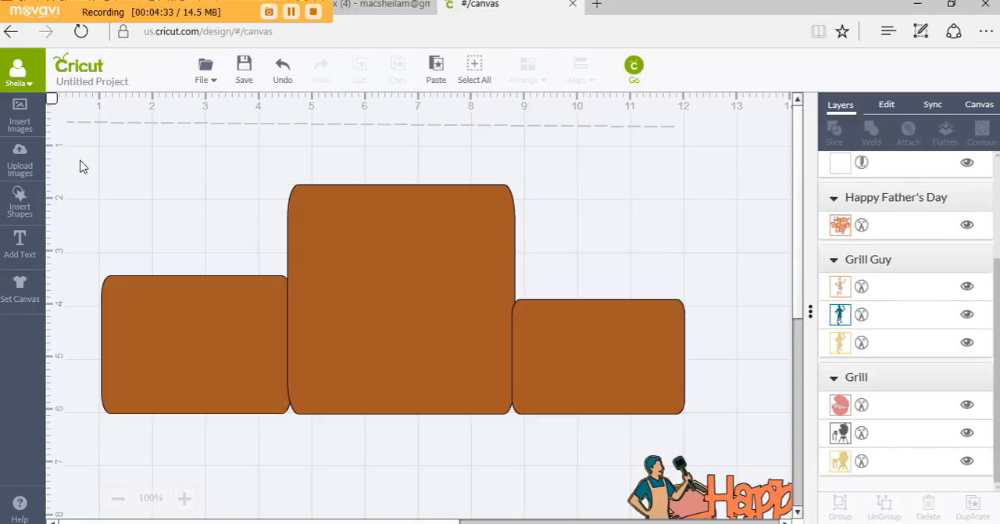
Weld the three overlapping brown rectangles into a single card base shape
left_click_drag(68, 146, 740, 442)
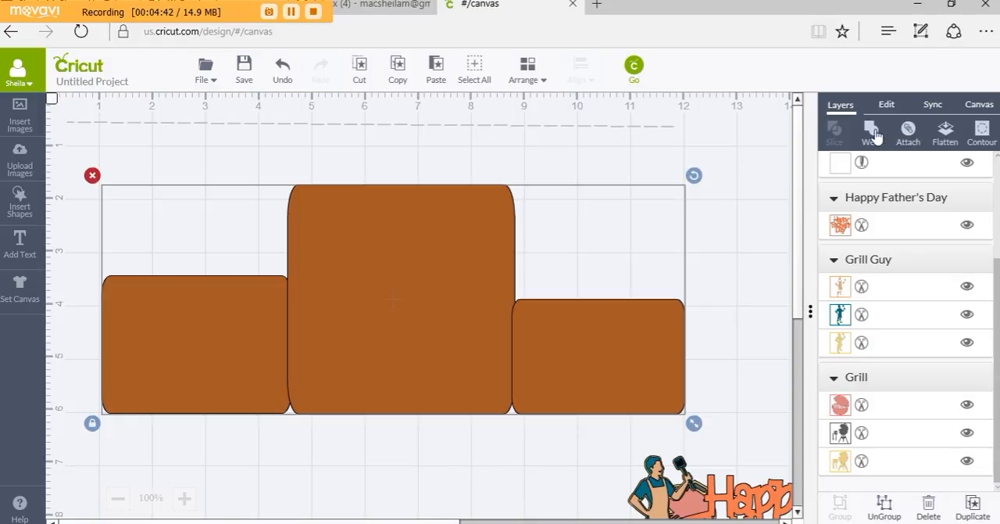
left_click(879, 137)
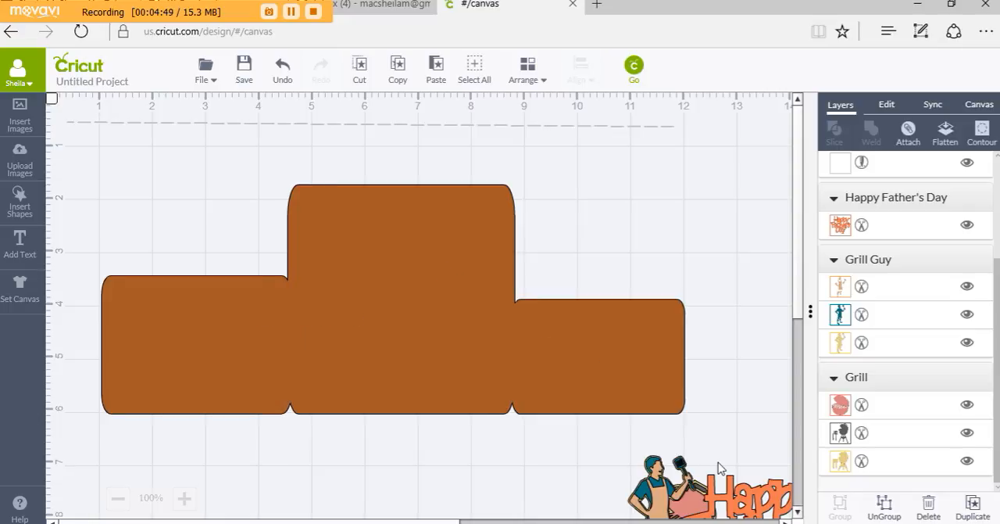
left_click(691, 503)
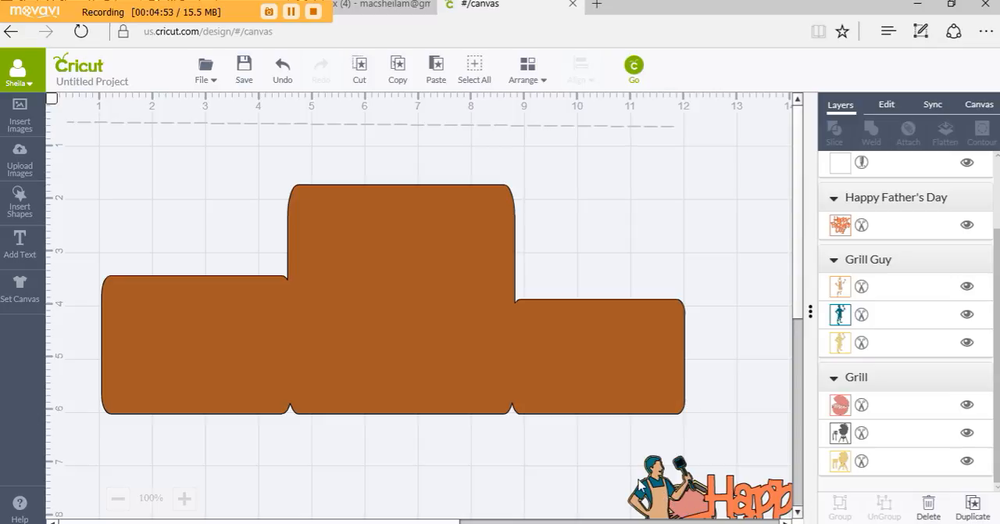
Send the welded card base to the back and place the Grill Guy image on its left section
left_click(639, 486)
left_click_drag(634, 484, 187, 145)
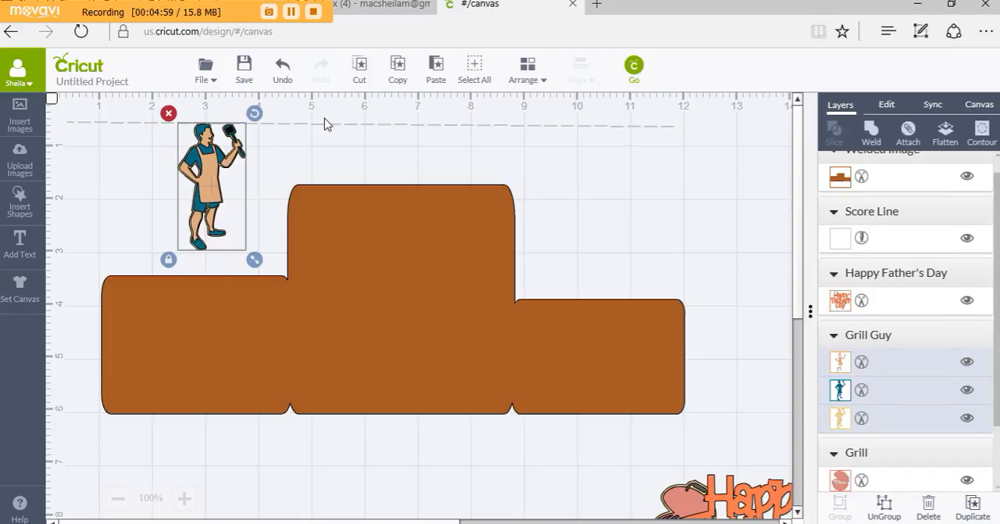
left_click(320, 219)
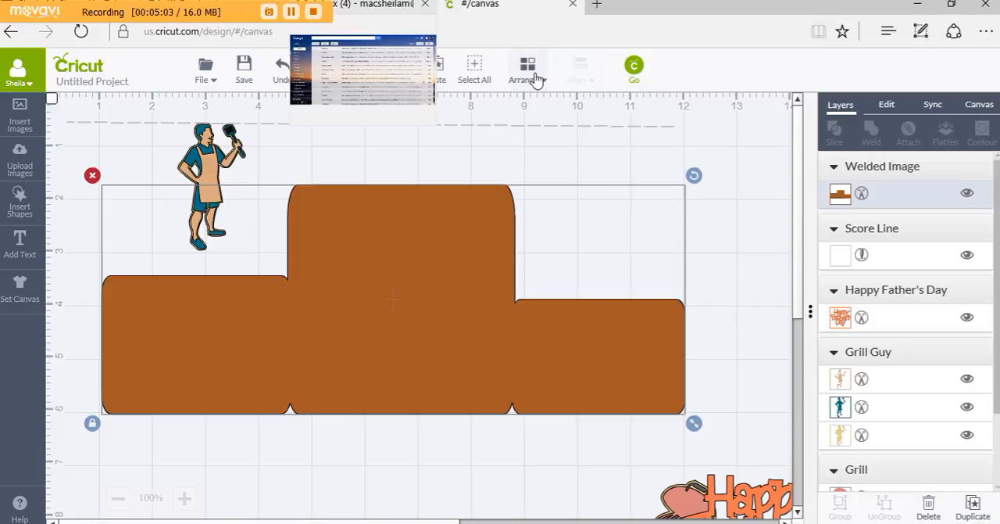
left_click(534, 78)
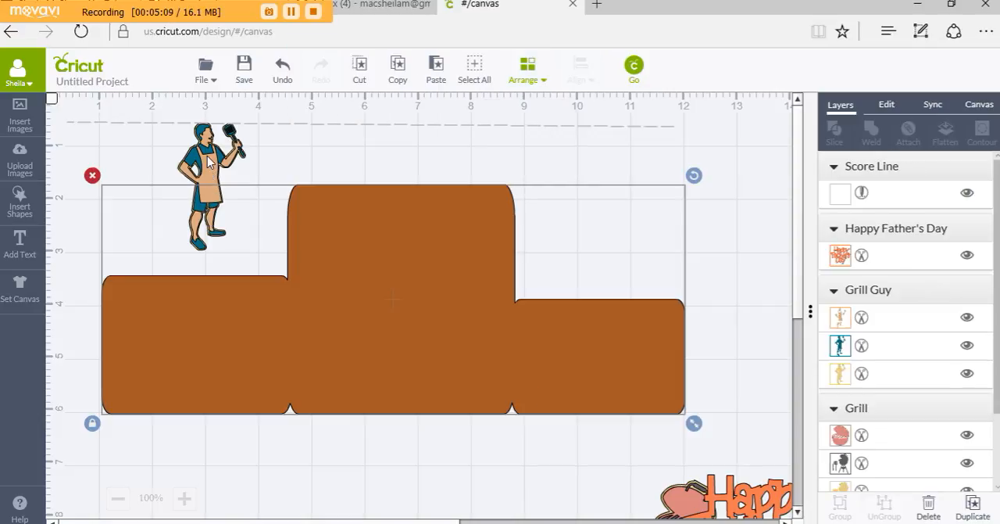
left_click_drag(207, 162, 240, 313)
Place the Happy Father's Day title on the base's right section and try to contour the pink grill set above it
left_click_drag(692, 498, 582, 286)
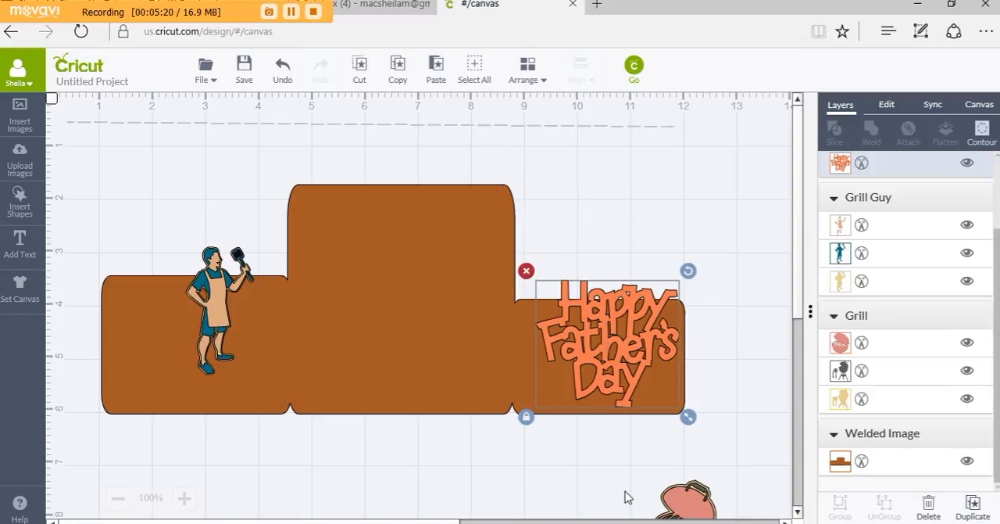
left_click_drag(628, 493, 656, 173)
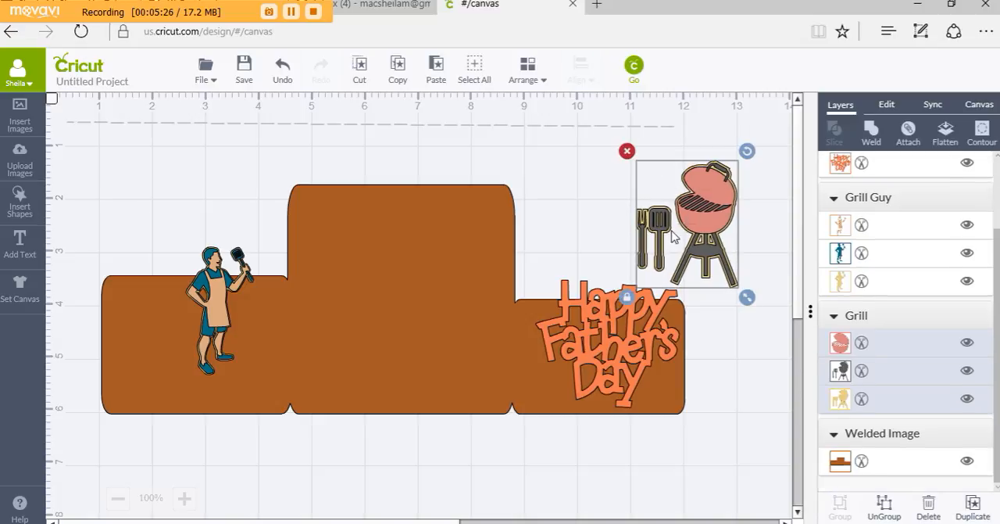
left_click(982, 131)
Search the image library for "grill"
left_click(17, 118)
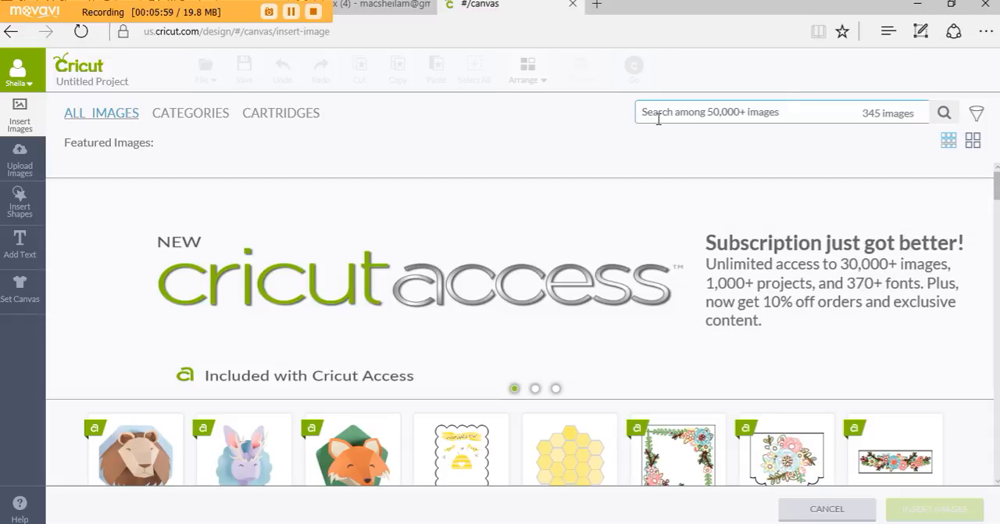
left_click(739, 119)
type("s")
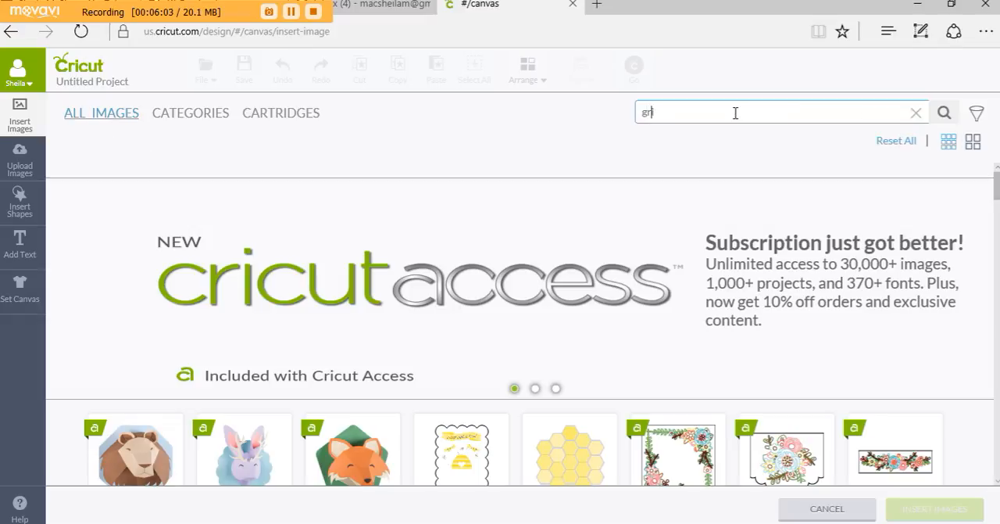
type("rill")
left_click(945, 116)
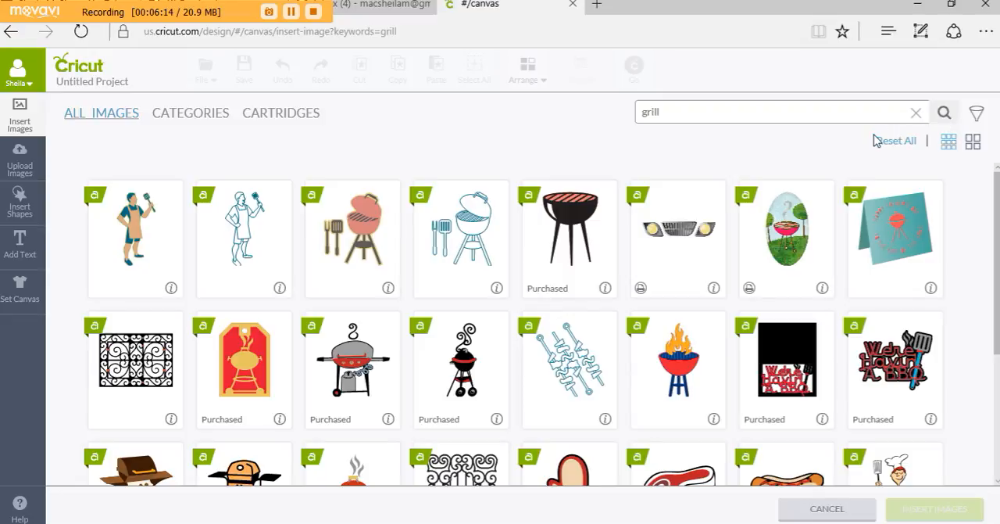
Insert the hooked grill with the gas tank and the smoking red barbecue into the project
left_click(355, 373)
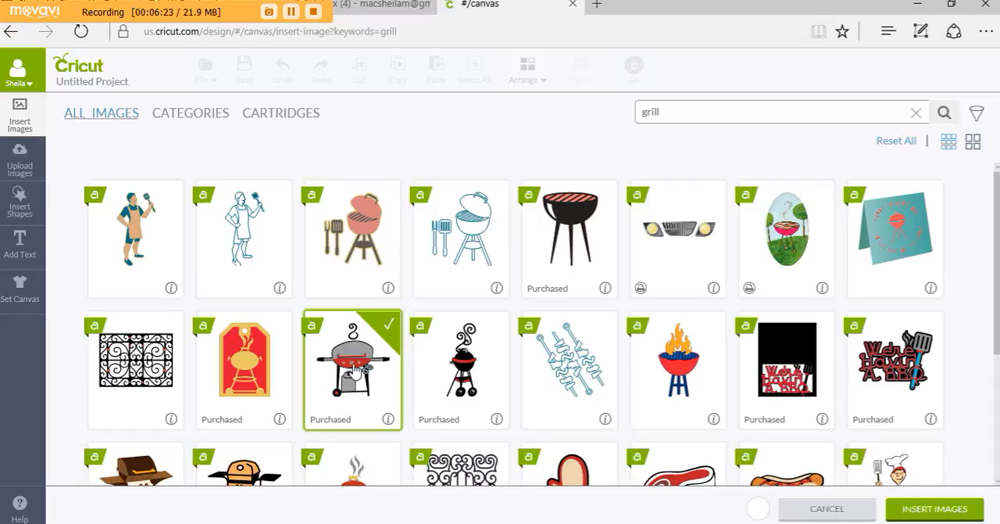
scroll(364, 376, "down", 1)
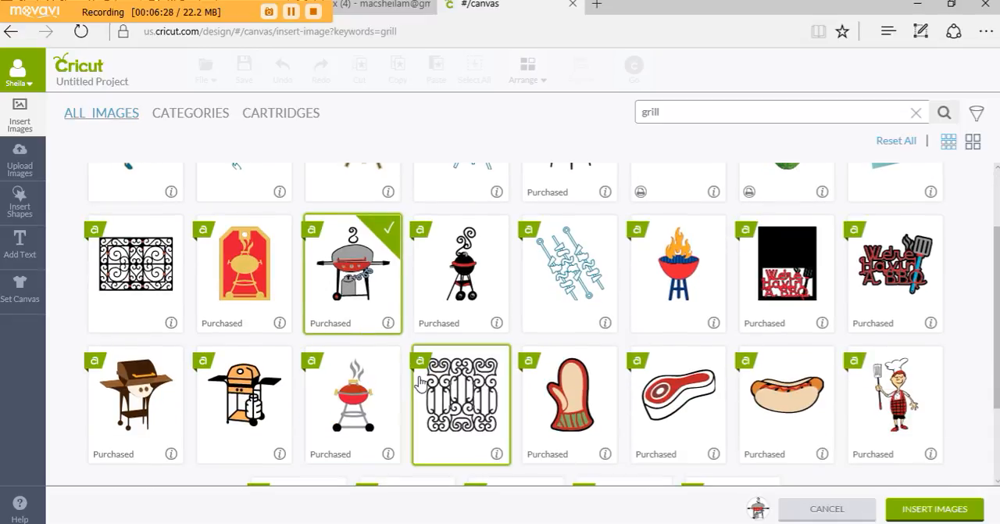
left_click(354, 406)
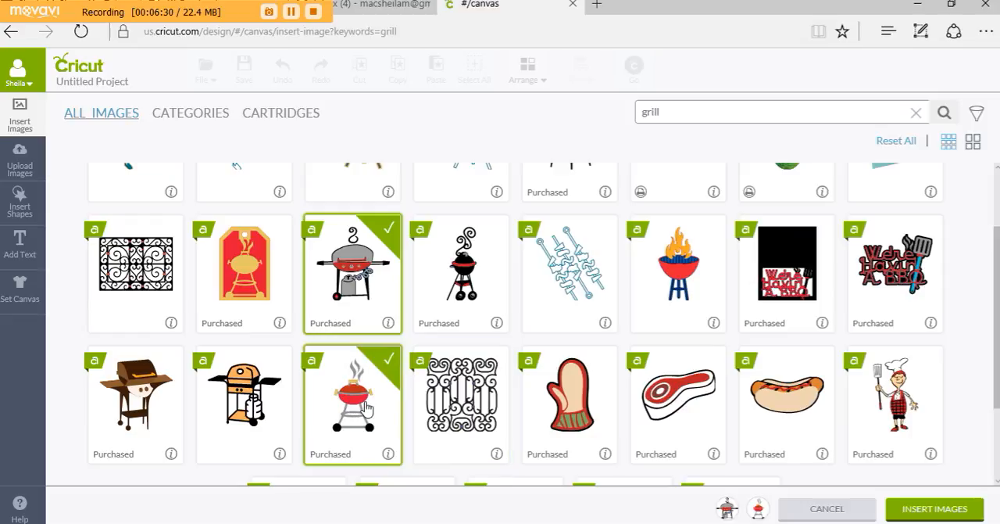
left_click(935, 512)
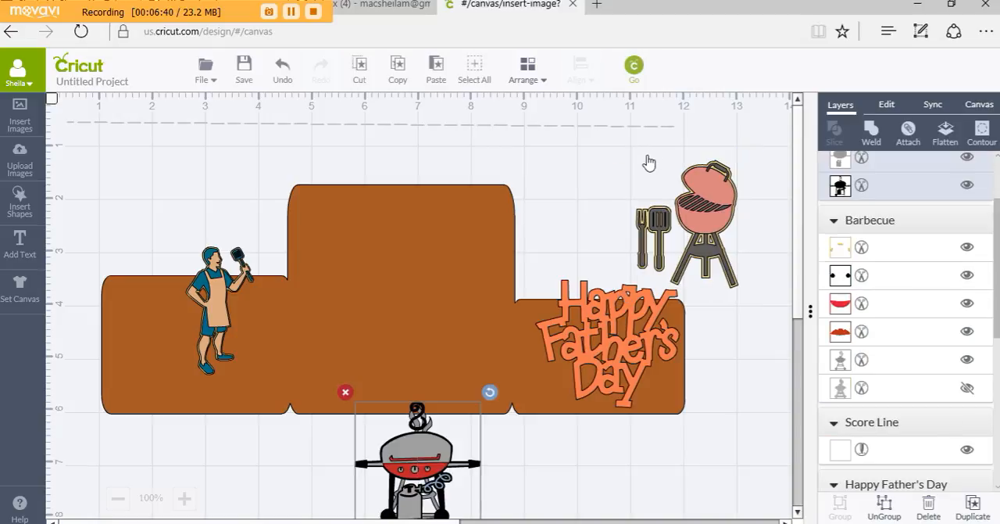
Delete the pink grill set, move the gas-tank grill into its place above the title, and try to contour it
left_click(707, 203)
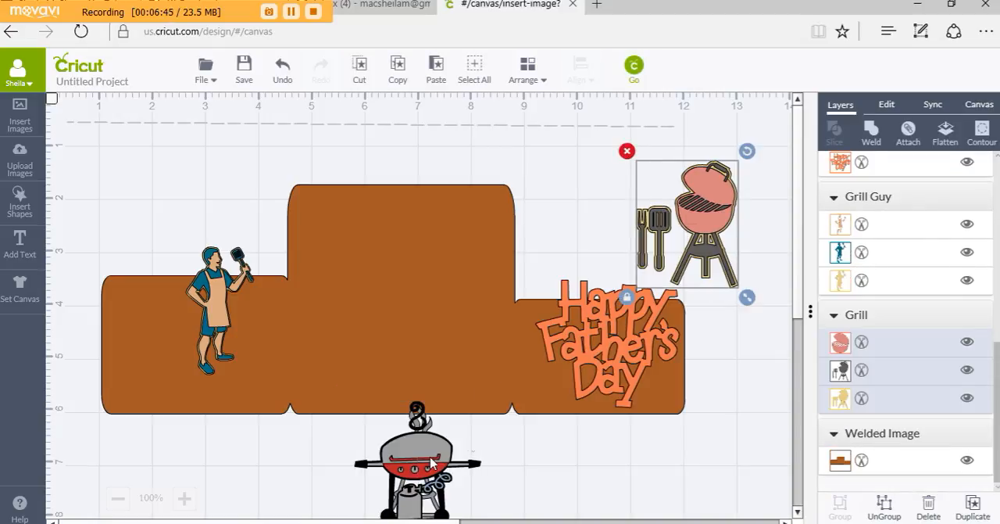
key("Delete")
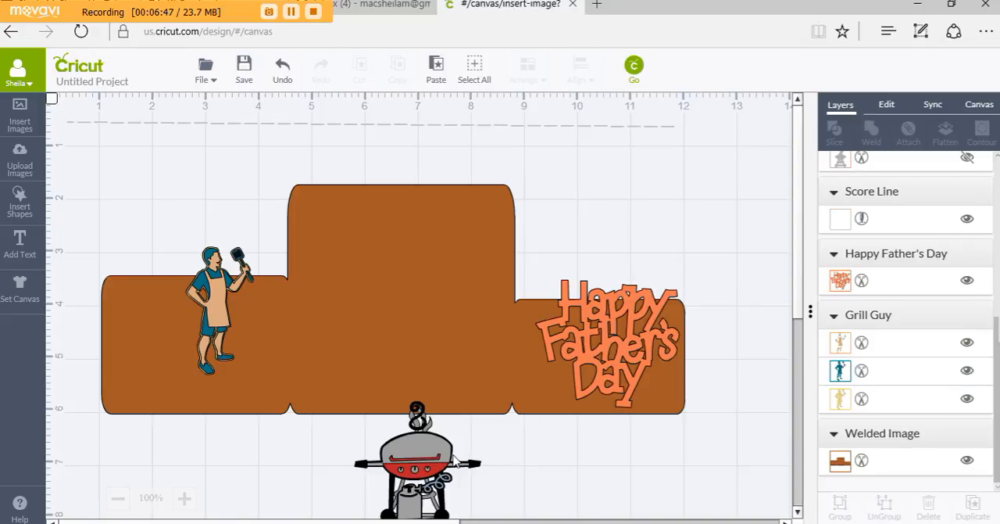
left_click_drag(466, 460, 438, 461)
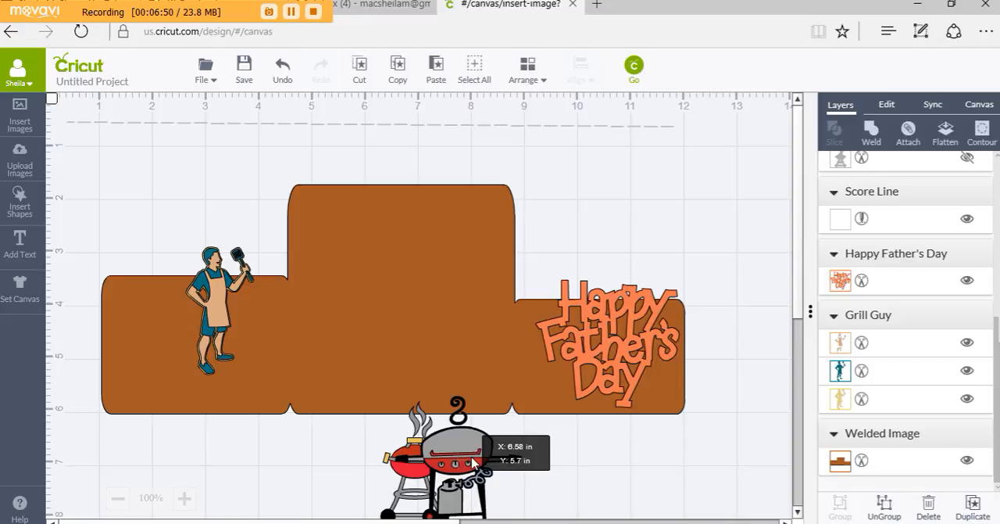
left_click_drag(509, 459, 669, 206)
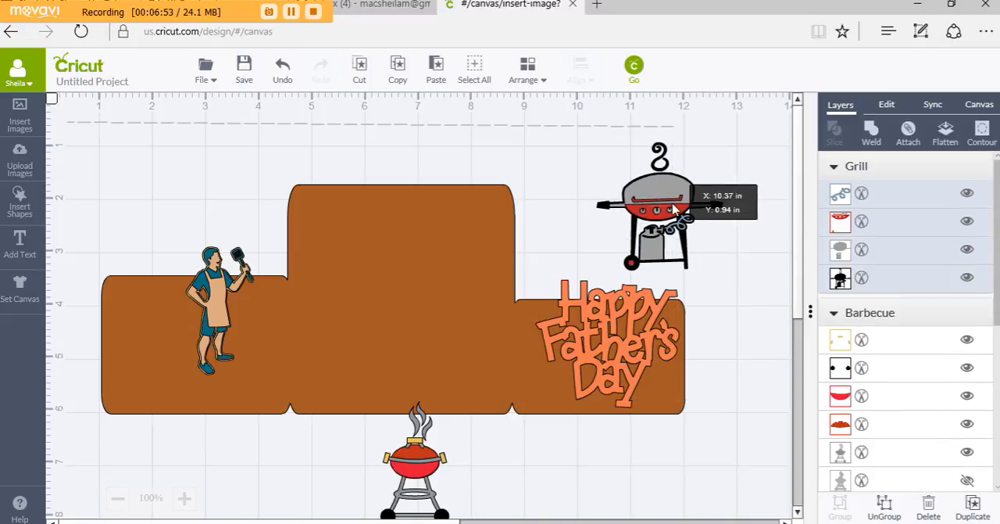
left_click(982, 130)
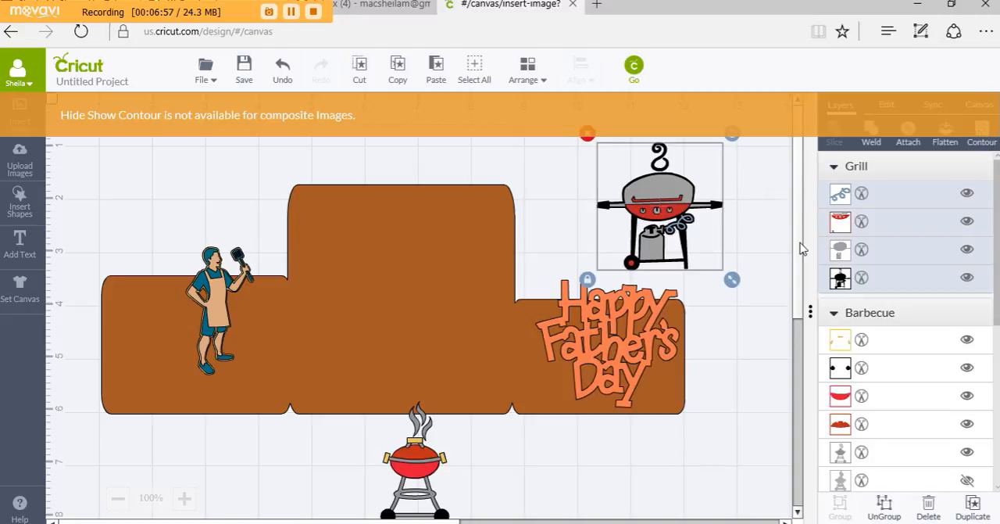
Move the smoking red barbecue below the base's right section, try to contour it, and delete it
left_click_drag(454, 466, 750, 458)
scroll(898, 250, "down", 1)
scroll(898, 250, "down", 3)
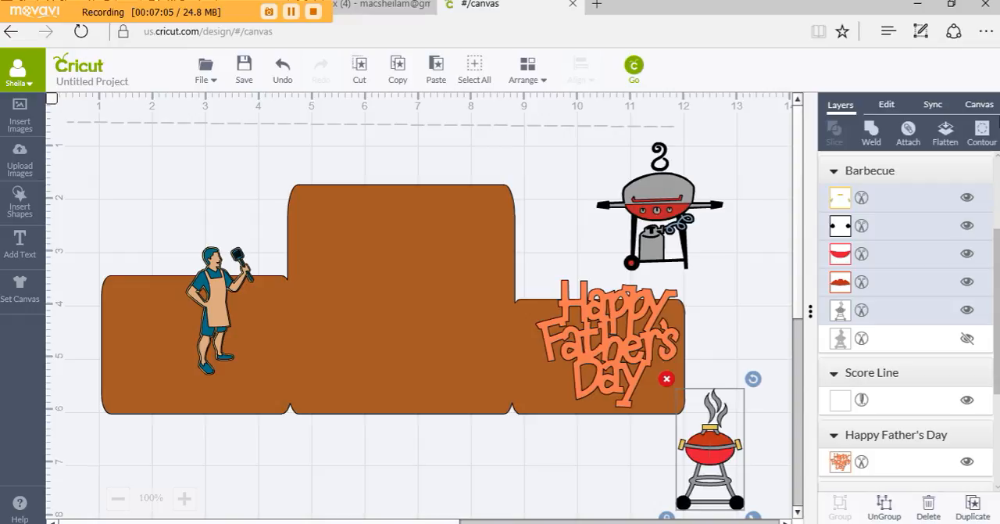
left_click(984, 131)
key("Delete")
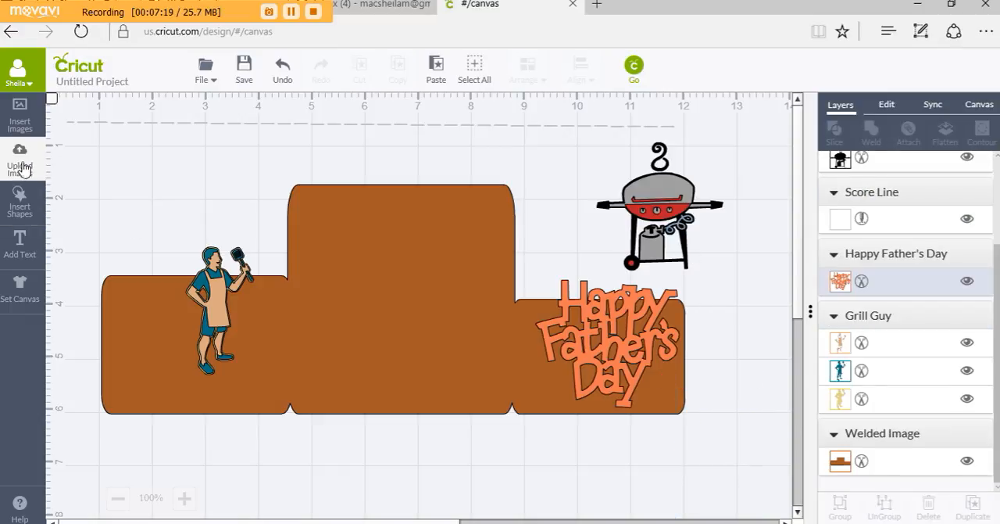
Insert a square, shrink it over the gas-tank grill's hook at about X 11.18, Y 0.72 in, and select it with the grill
left_click(31, 206)
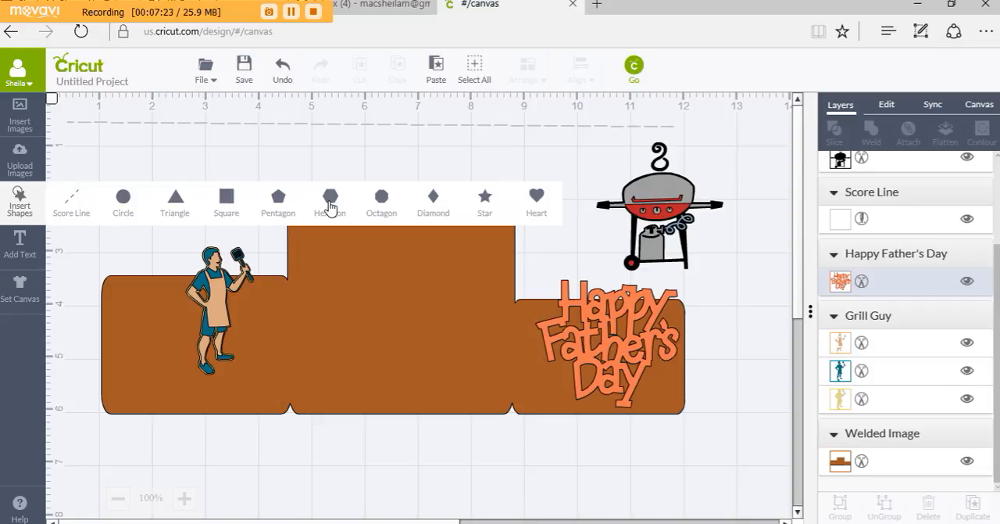
left_click(227, 200)
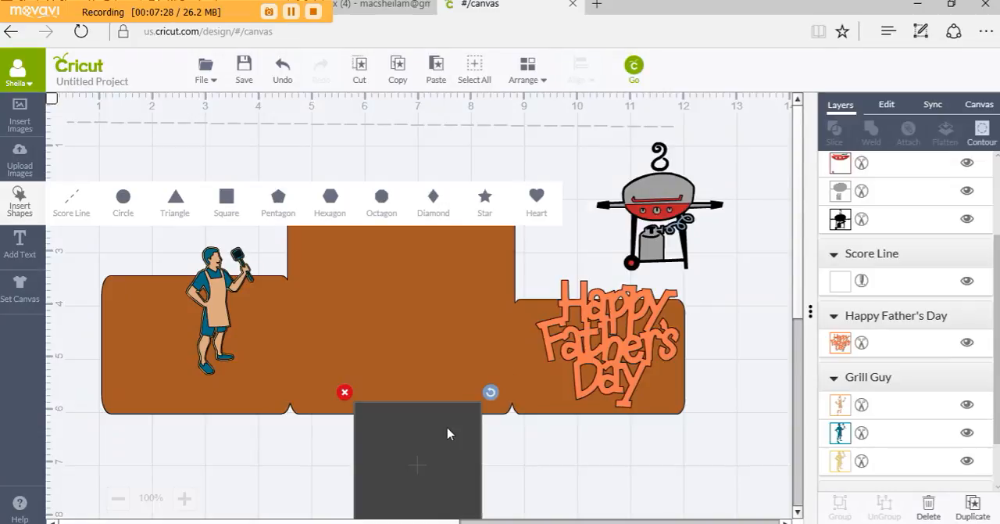
left_click_drag(448, 427, 778, 187)
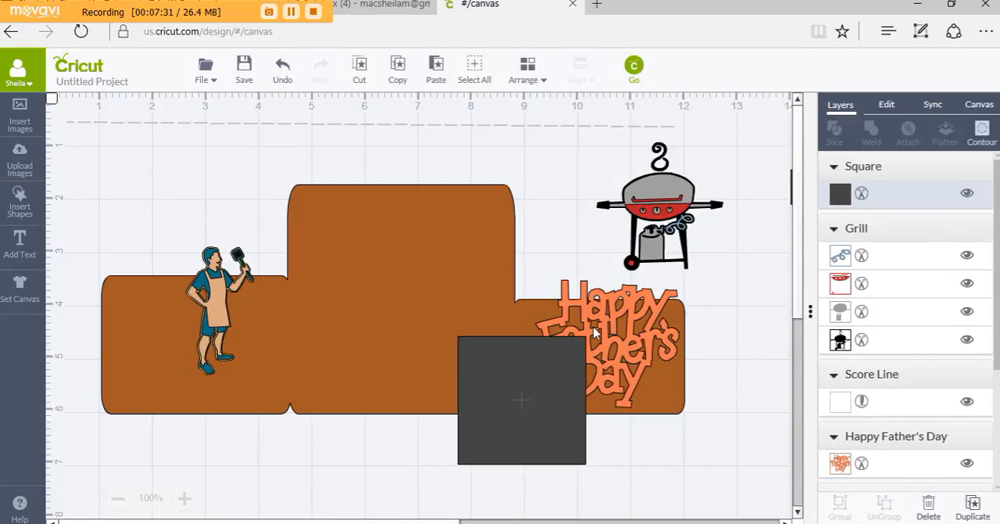
left_click_drag(655, 352, 691, 172)
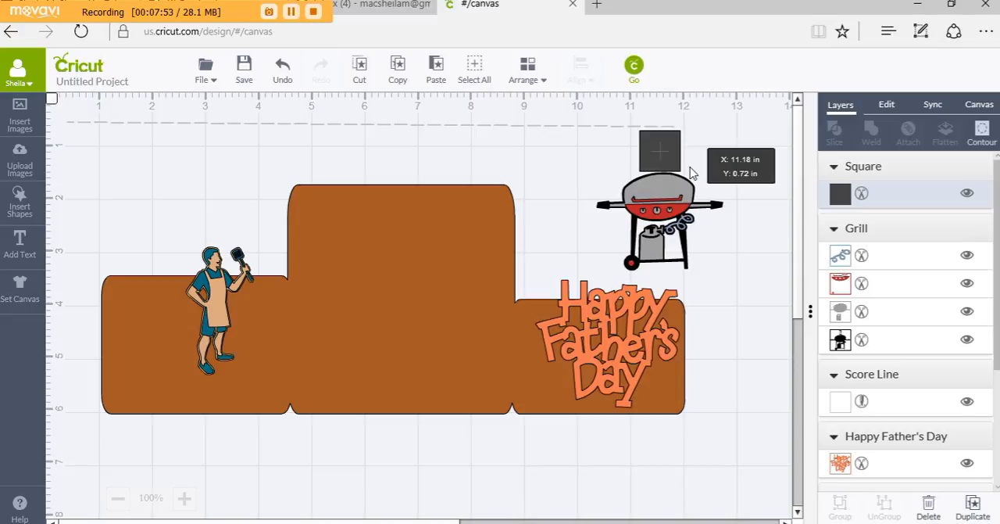
scroll(857, 273, "down", 2)
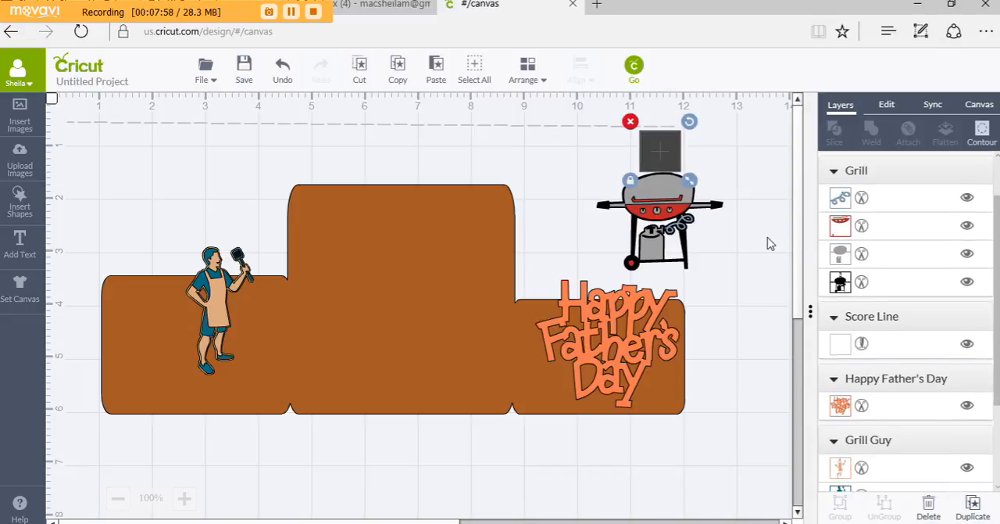
left_click(685, 238, "shift")
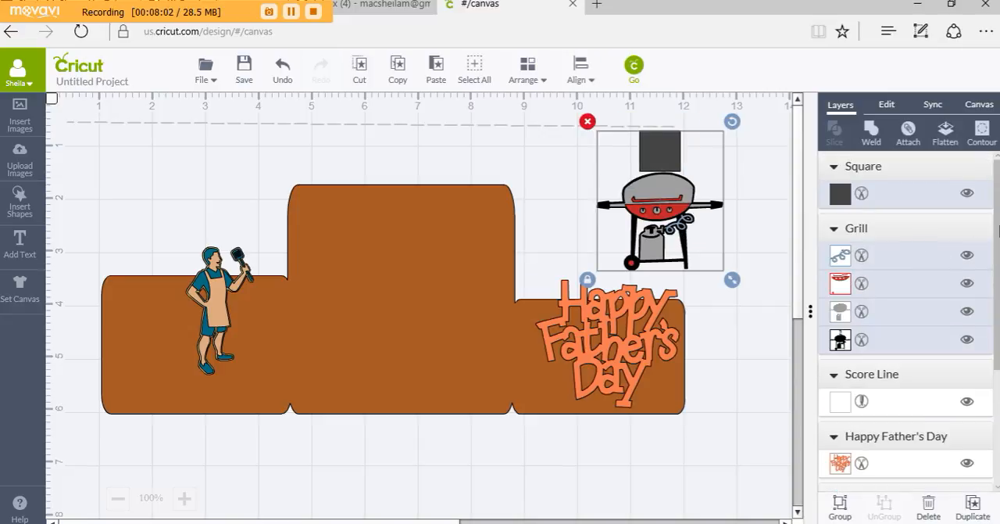
left_click(778, 190)
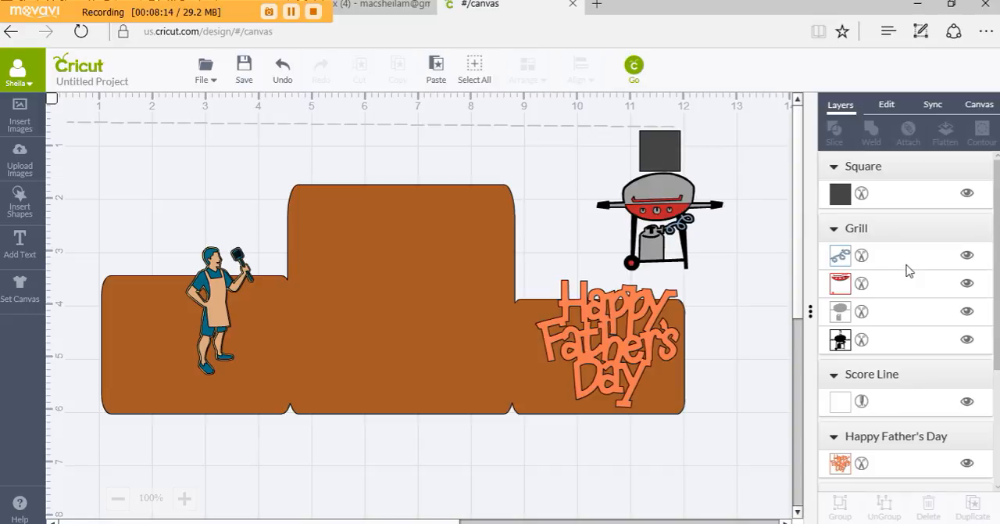
Hide the grill's blue hose layer, delete the square covering the hook, and show the hose layer again
left_click(967, 257)
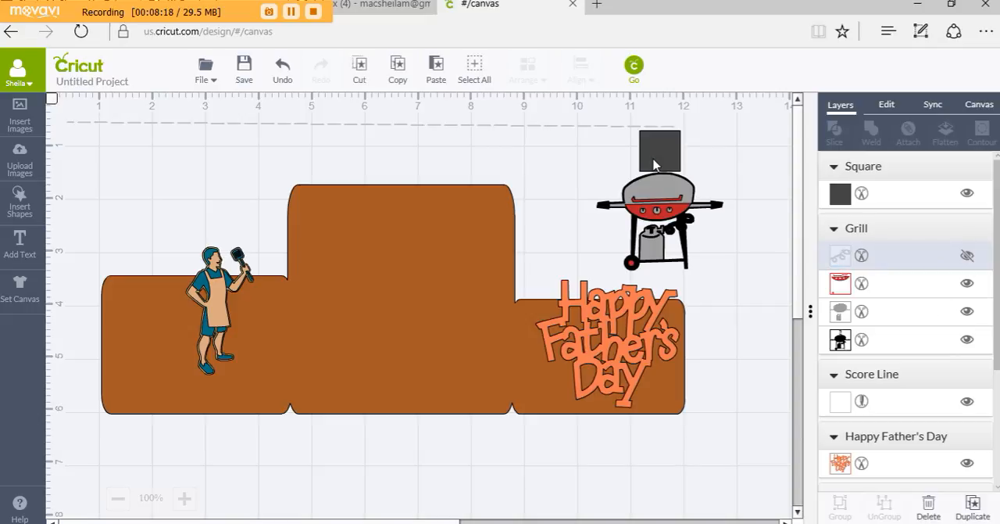
left_click_drag(658, 164, 787, 194)
left_click(764, 189)
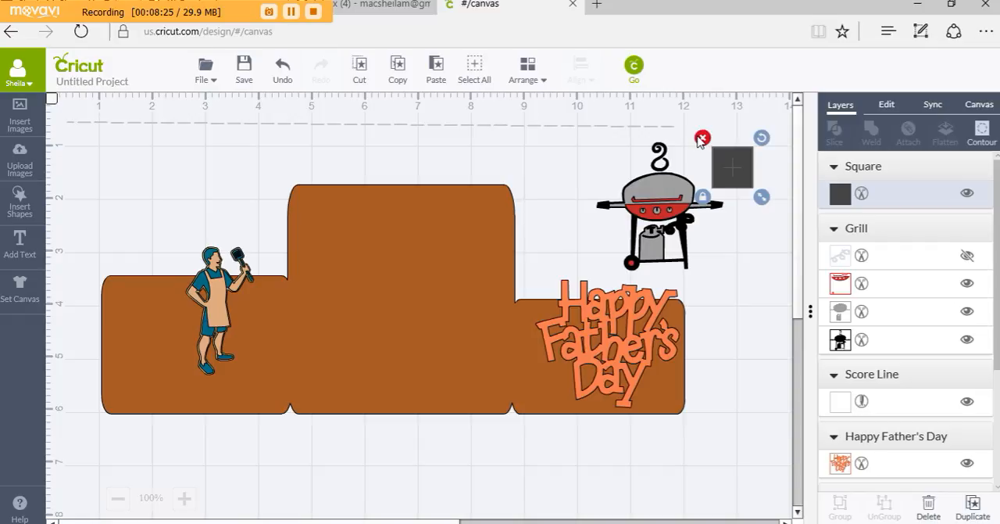
left_click(701, 139)
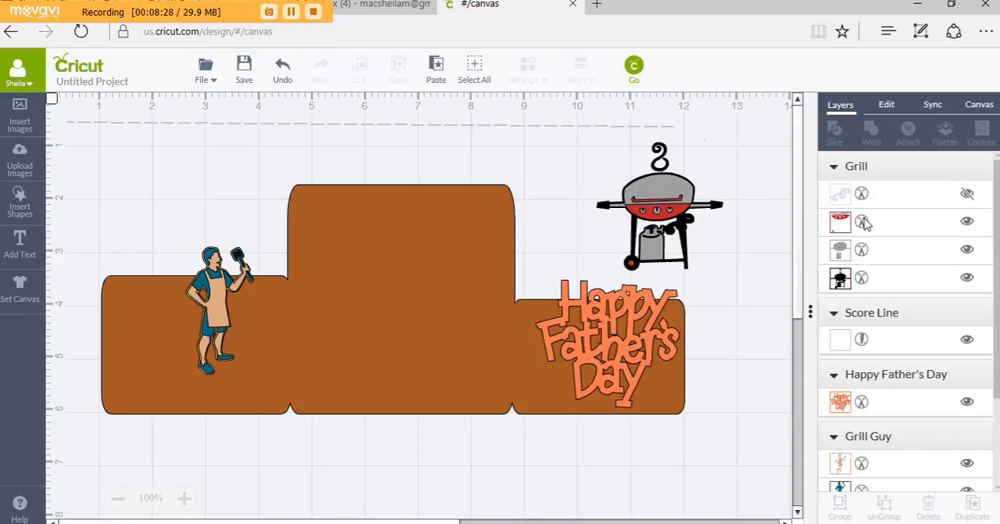
left_click(967, 196)
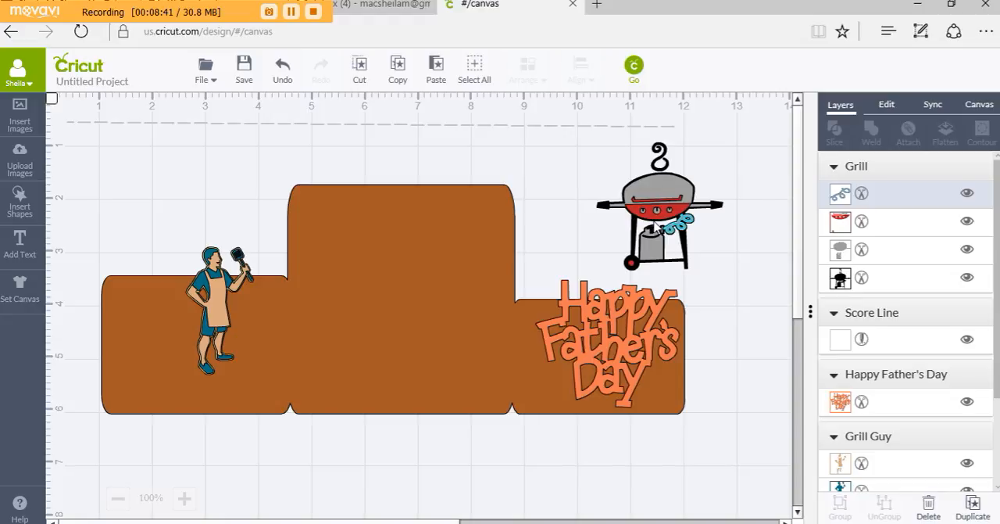
Move the gas-tank grill onto the card base's middle section, with its hook extending above the upper edge
left_click_drag(626, 219, 380, 217)
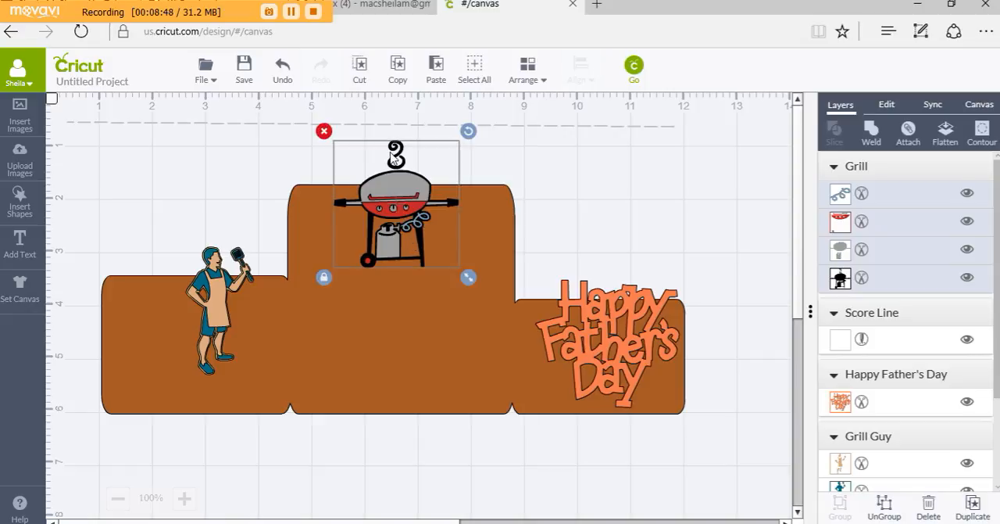
Enlarge the gas-tank grill to about 3.5 by 3.54 in, and shift the card base and the score line down the canvas
left_click_drag(468, 277, 528, 399)
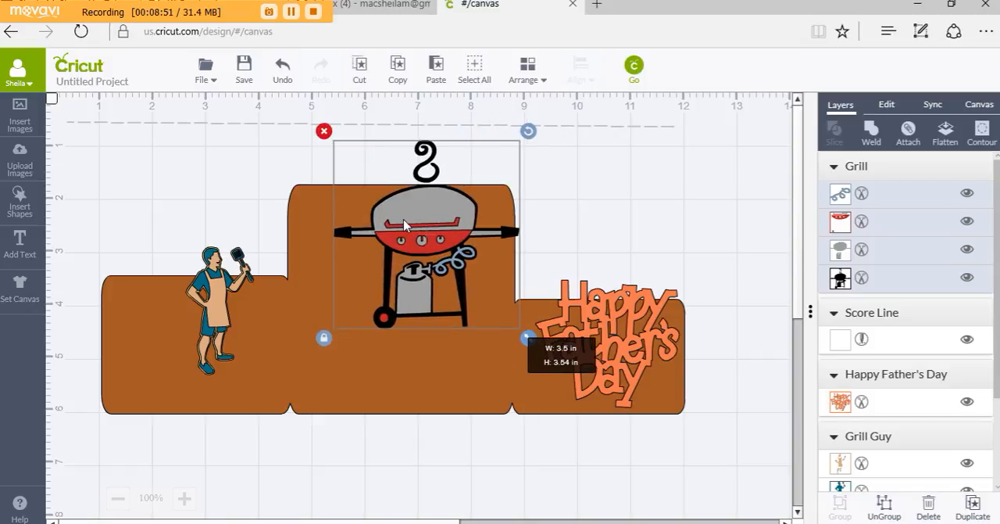
mouse_move(404, 225)
left_mouse_down()
mouse_move(396, 194)
mouse_move(381, 186)
mouse_move(391, 226)
left_mouse_up()
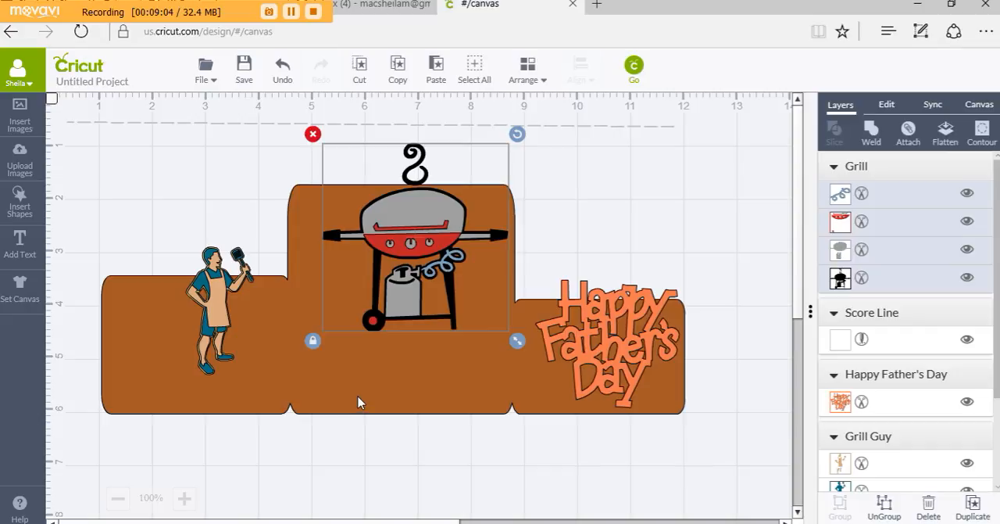
left_click_drag(359, 407, 349, 460)
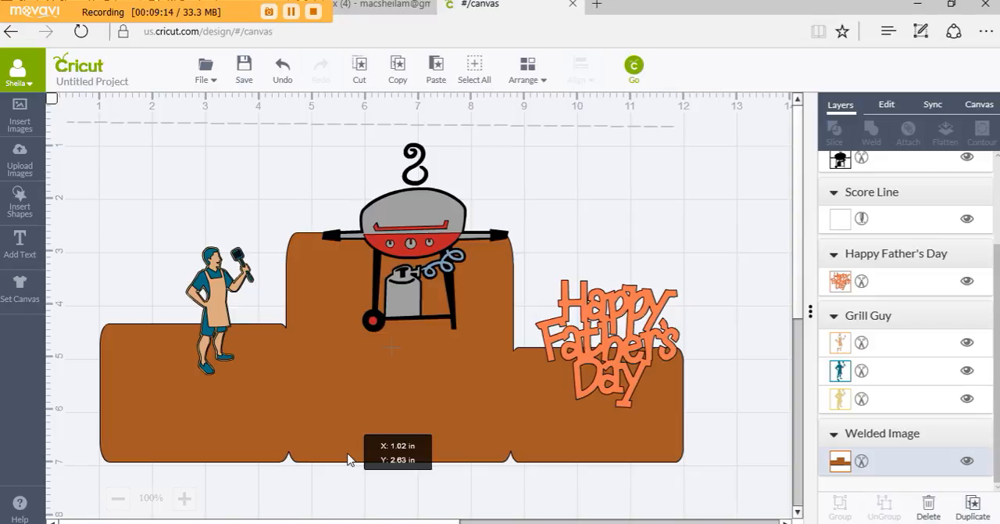
left_click_drag(348, 460, 348, 463)
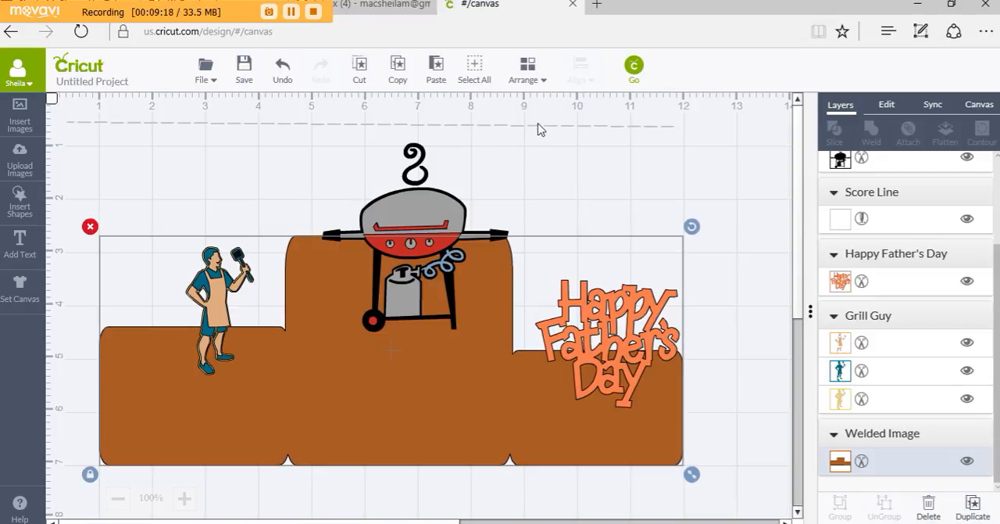
left_click_drag(542, 131, 520, 185)
Resize the gas-tank grill to about 4.2 by 4.24 in and align its side handles with the upper edge of the base's middle section
left_click(407, 222)
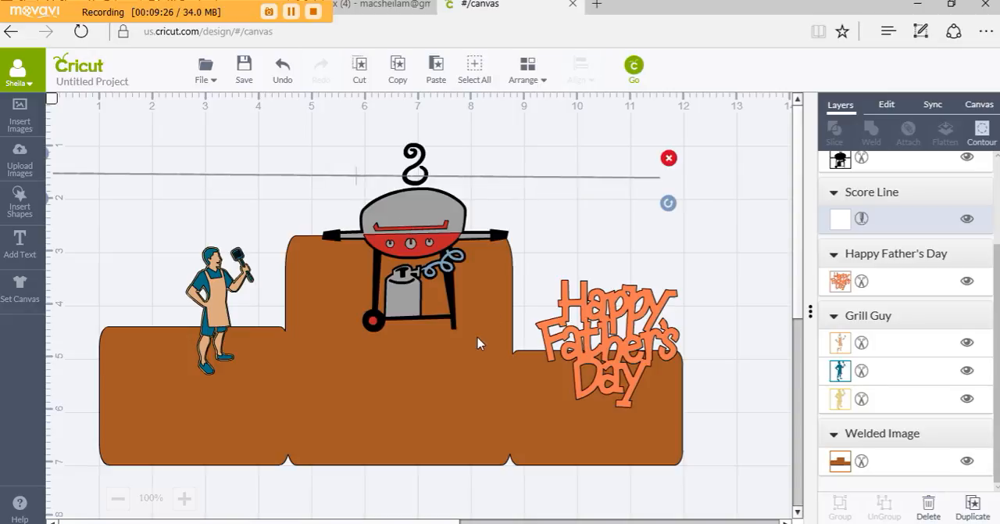
left_click_drag(516, 337, 564, 388)
left_click_drag(393, 222, 371, 220)
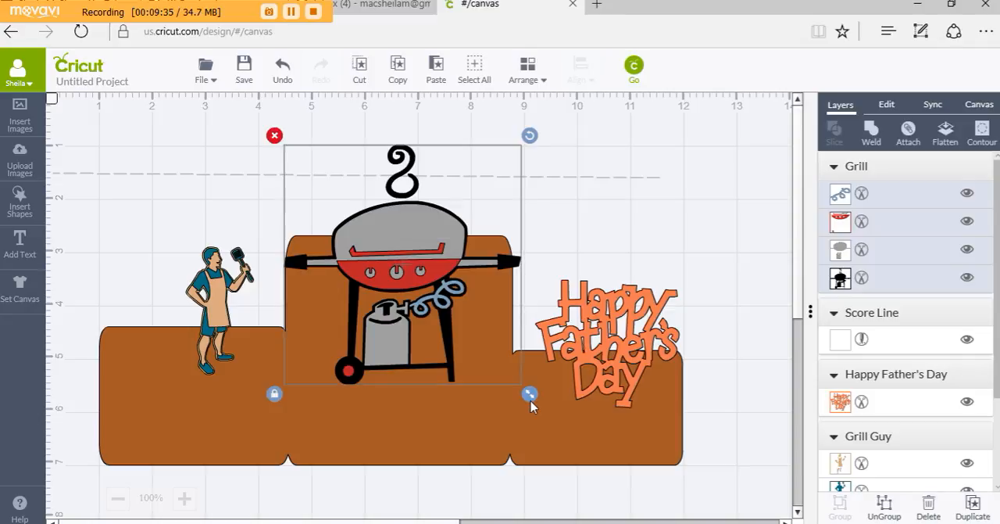
left_click_drag(531, 397, 515, 382)
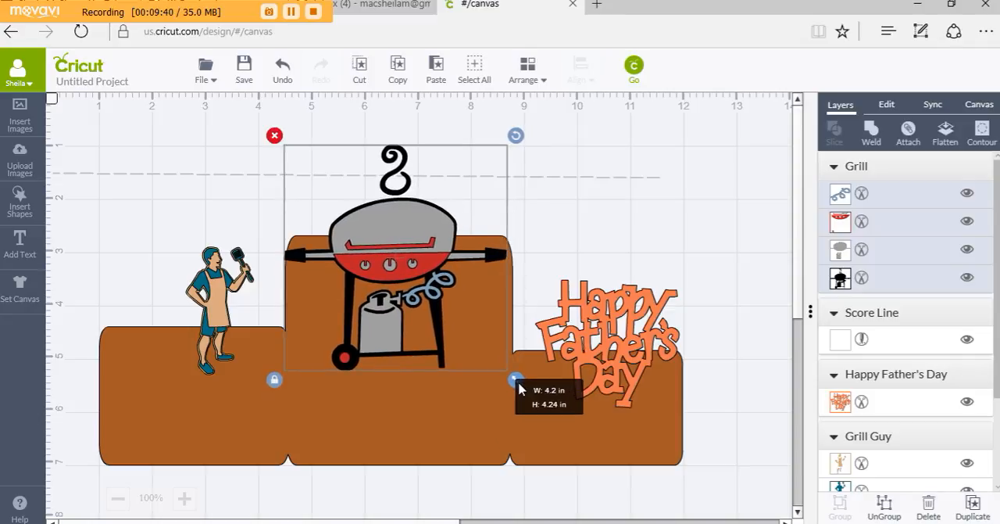
left_click_drag(418, 243, 426, 218)
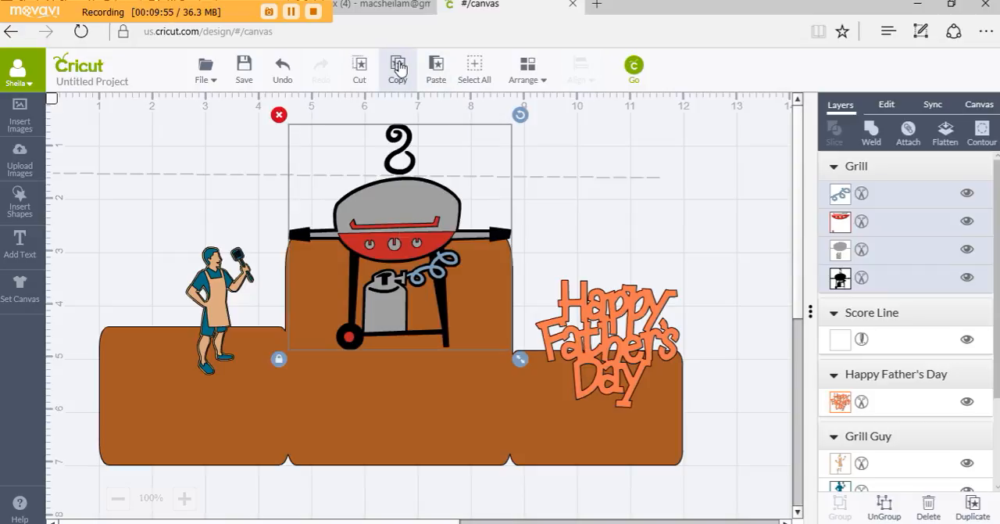
Paste a copy of the grill and move it, the Happy Father's Day title and Grill Guy to the right of the card base
left_click(439, 74)
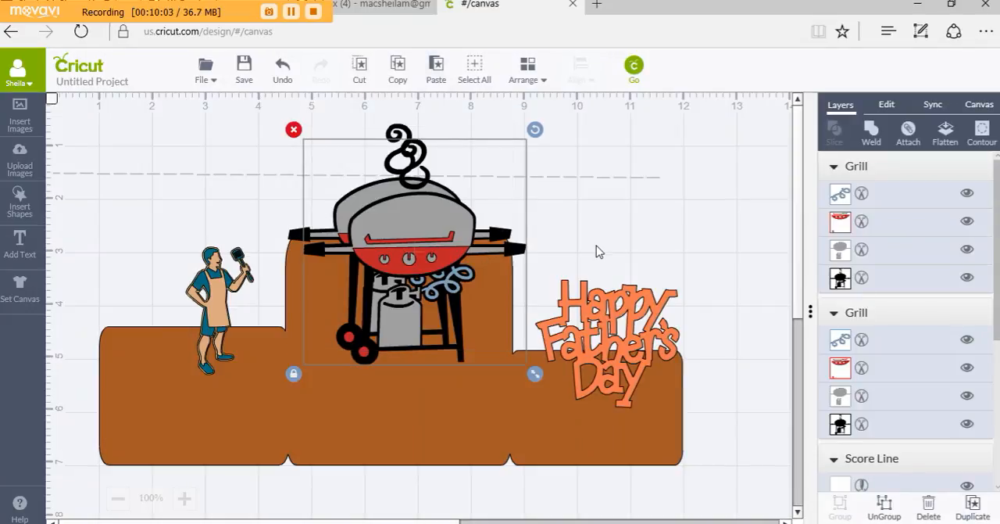
left_click_drag(599, 251, 963, 264)
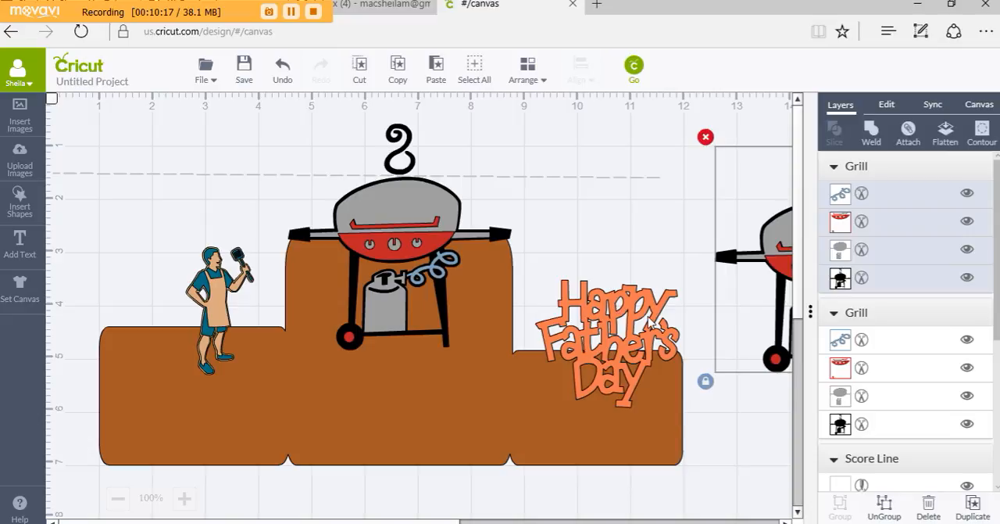
left_click_drag(664, 325, 812, 428)
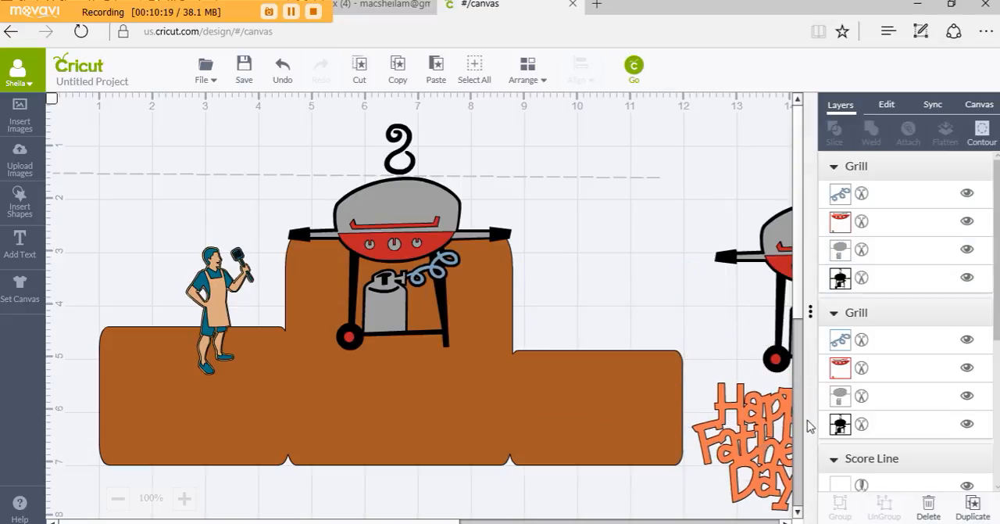
left_click_drag(250, 286, 799, 307)
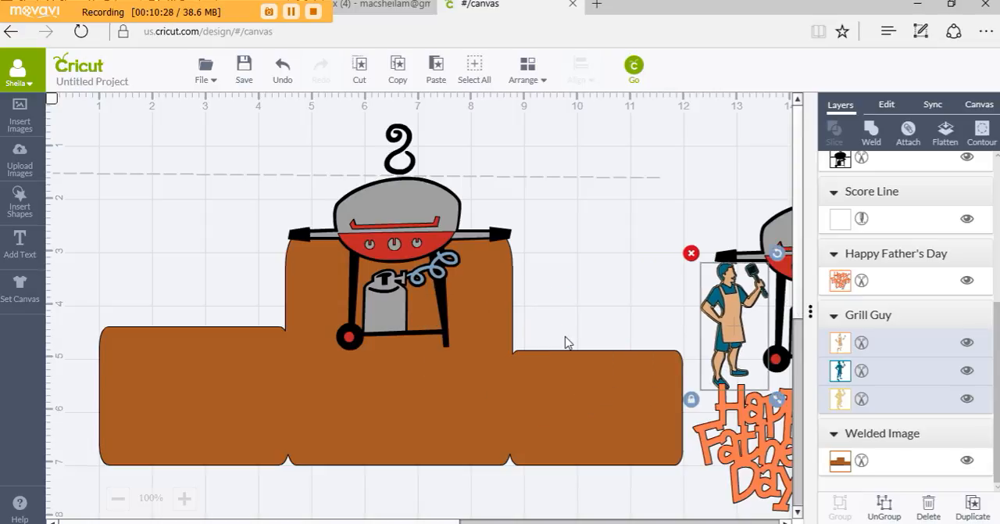
Group Grill Guy, the grill on the middle section and the card base, and weld the group
left_click(391, 206)
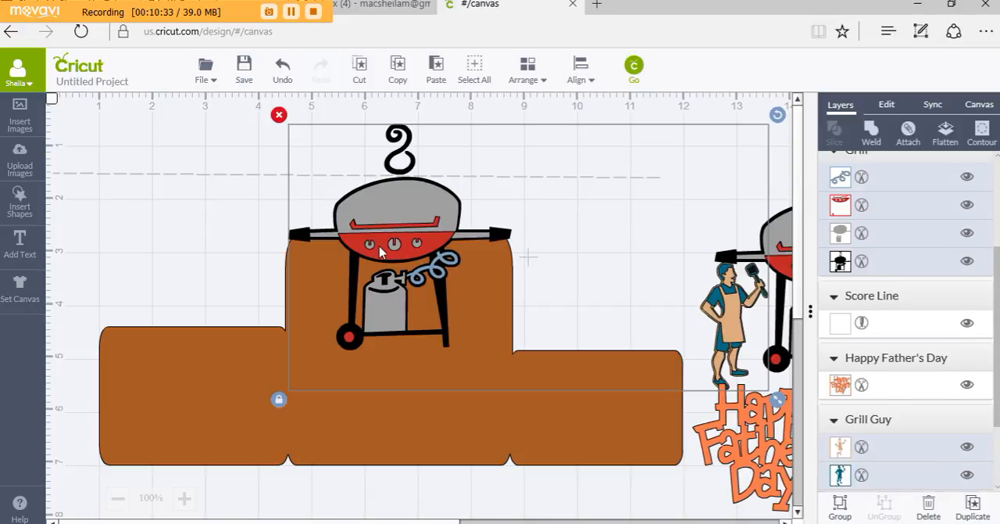
left_click(225, 384, "shift")
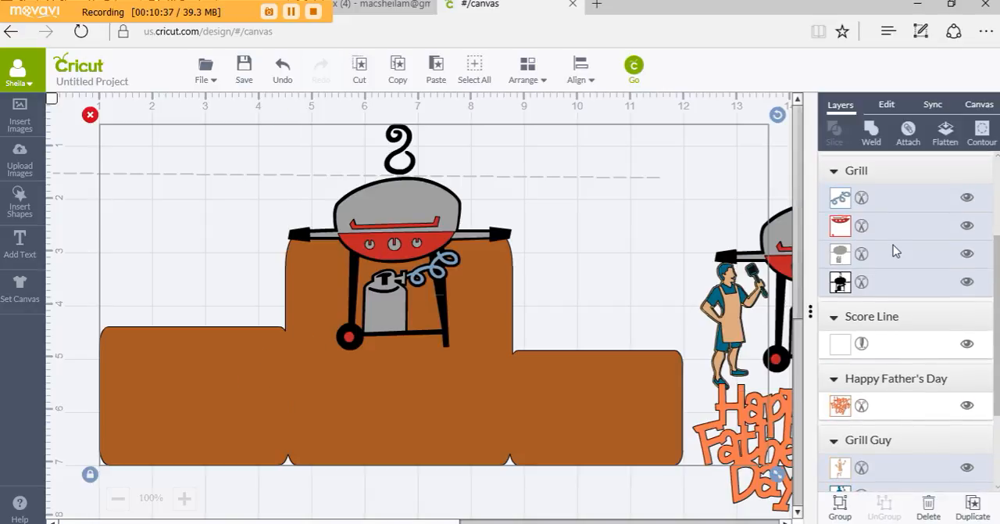
left_click(838, 504)
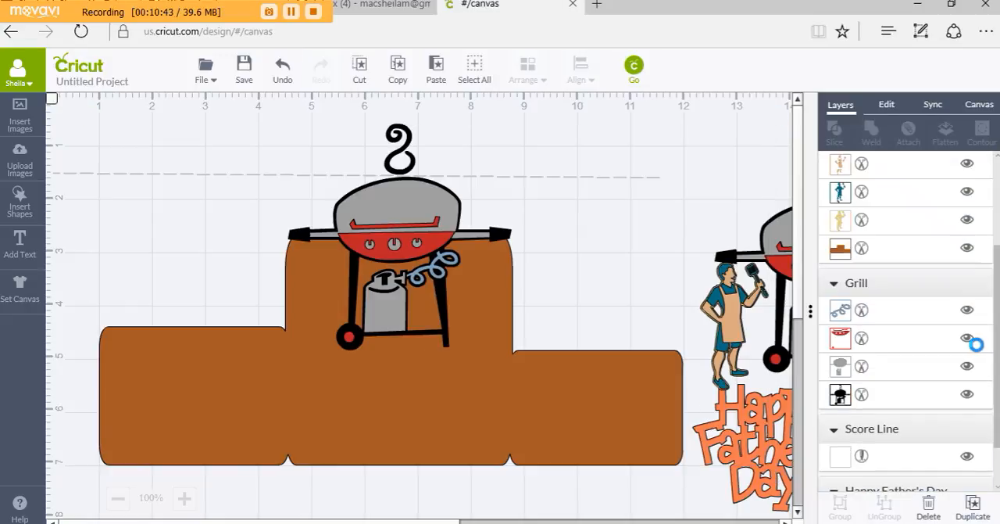
left_click(513, 356)
scroll(862, 274, "up", 2)
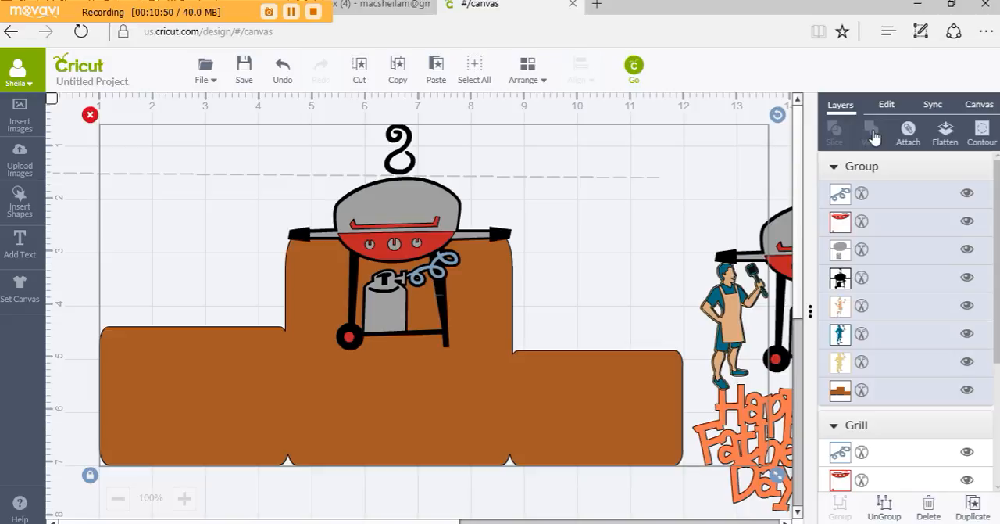
left_click(872, 133)
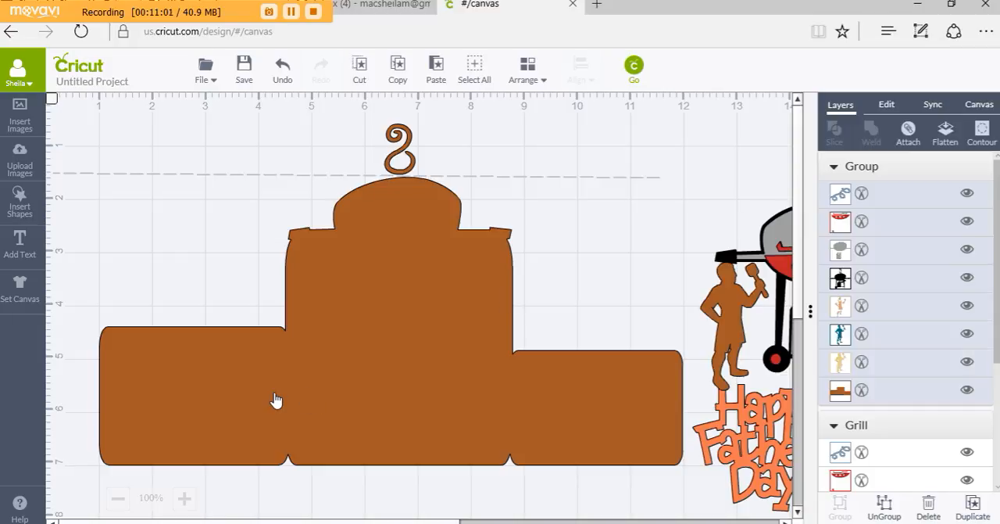
Mirror the welded card shape horizontally and move it to about X 13.43, Y 0.16 in
left_click(883, 110)
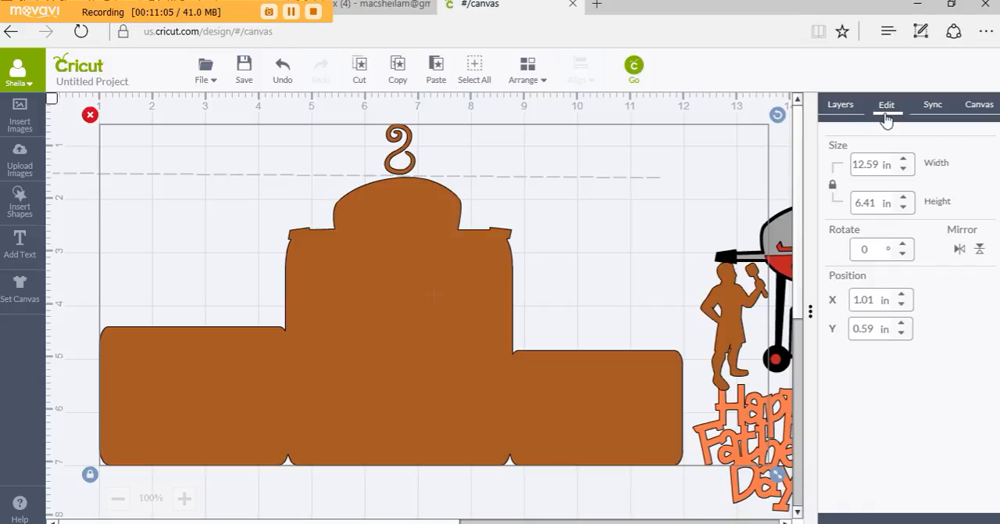
left_click(960, 249)
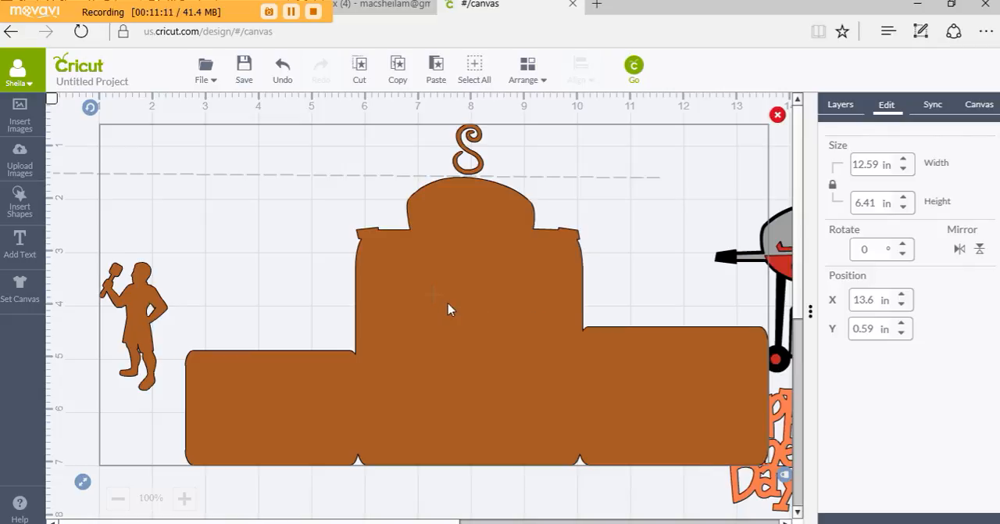
left_click_drag(449, 309, 441, 286)
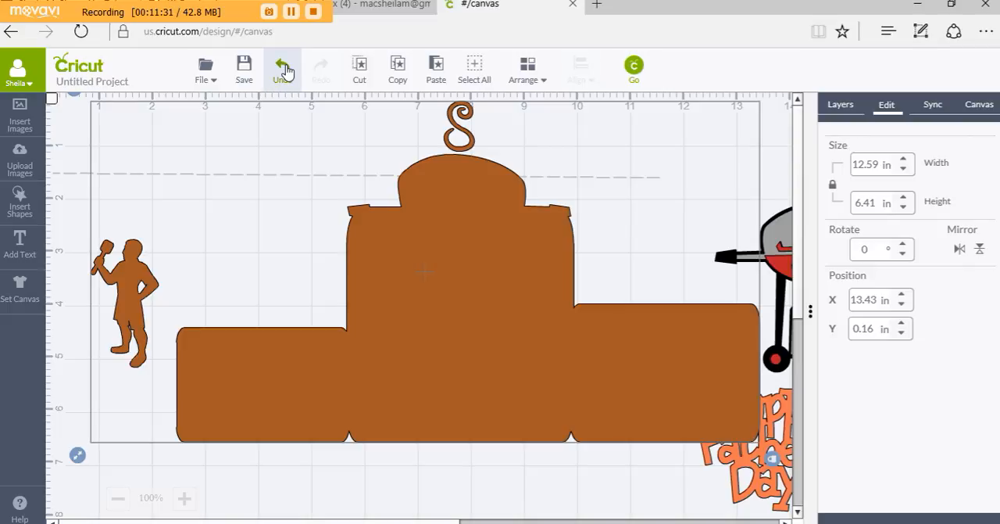
Undo the move, the horizontal flip and the weld, and undo a trial shift of the group
left_click(286, 72)
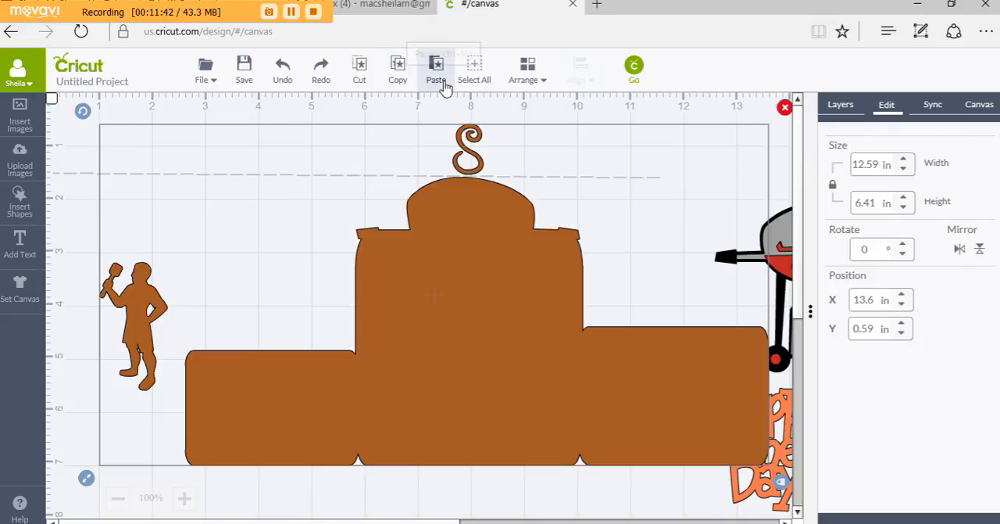
left_click(284, 74)
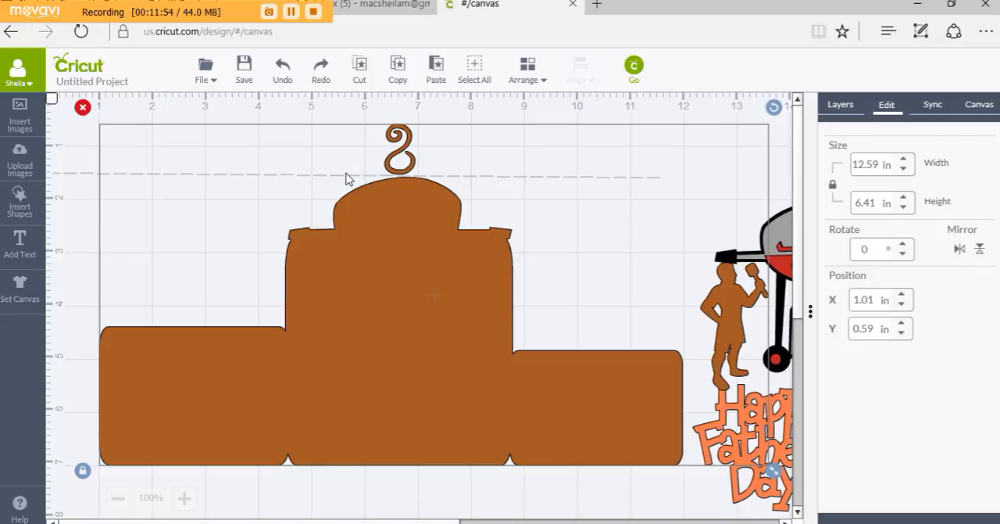
left_click(285, 71)
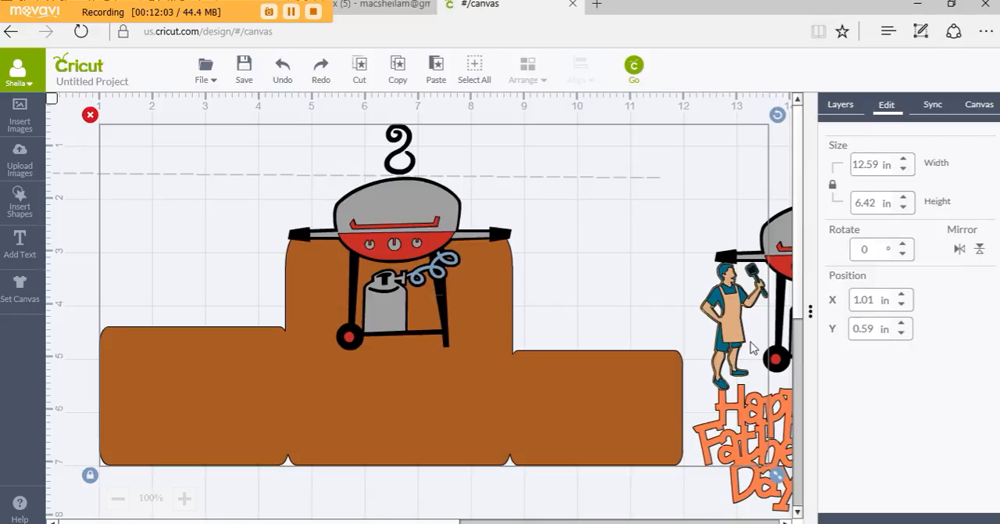
left_click_drag(752, 348, 723, 338)
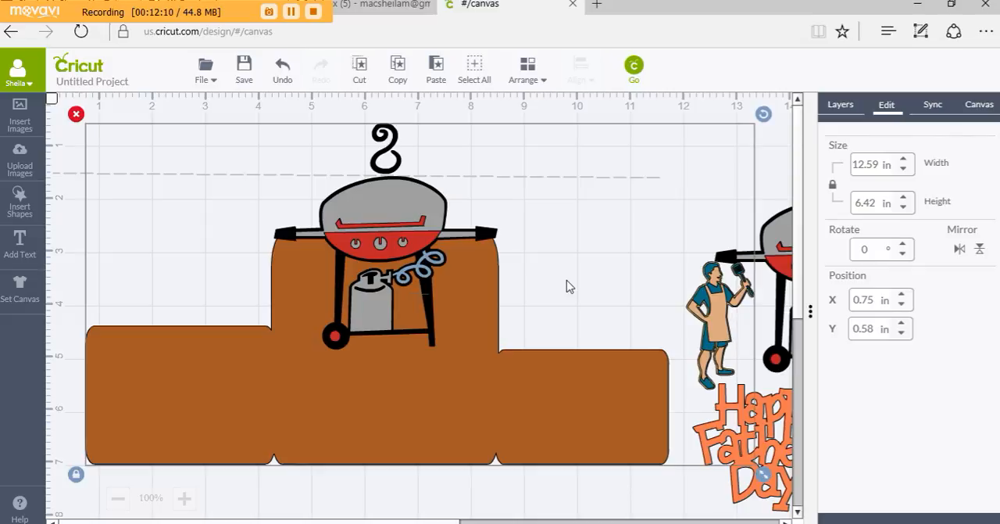
key("ctrl+z")
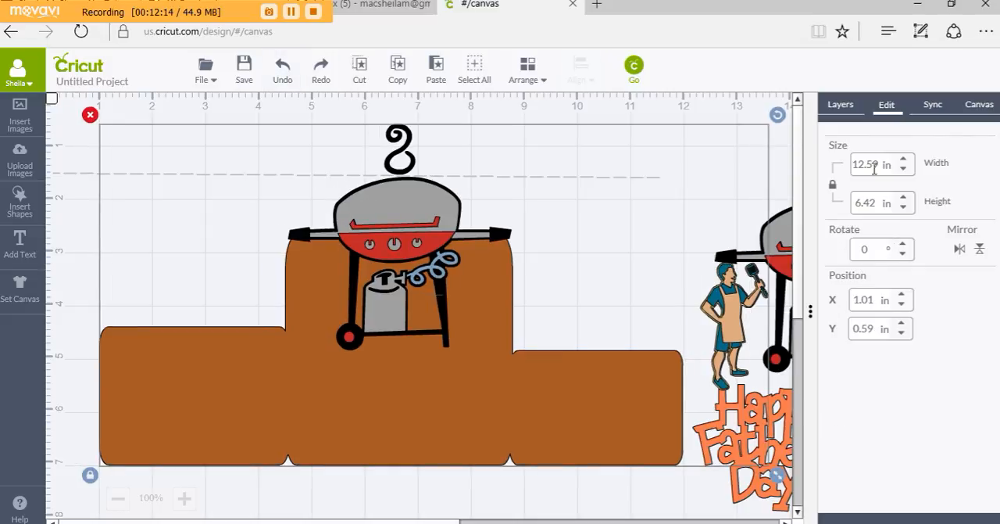
Ungroup the grill, Grill Guy and card base, and move Grill Guy and the Happy Father's Day title farther from the base
left_click(841, 107)
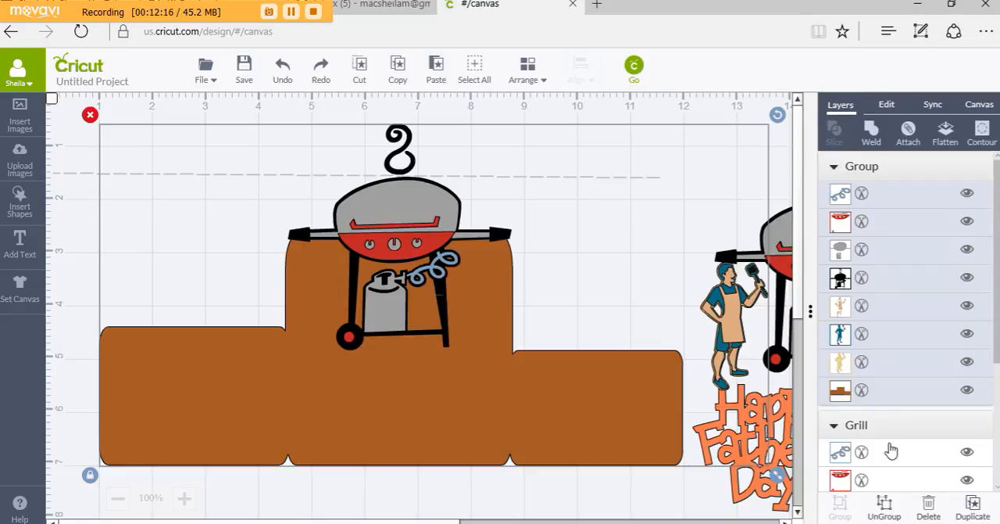
left_click(886, 513)
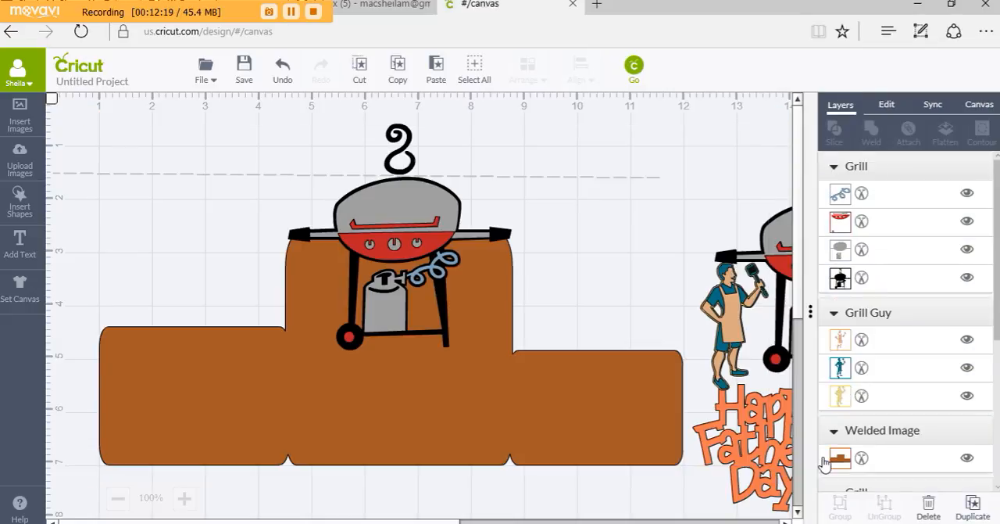
left_click_drag(733, 335, 806, 386)
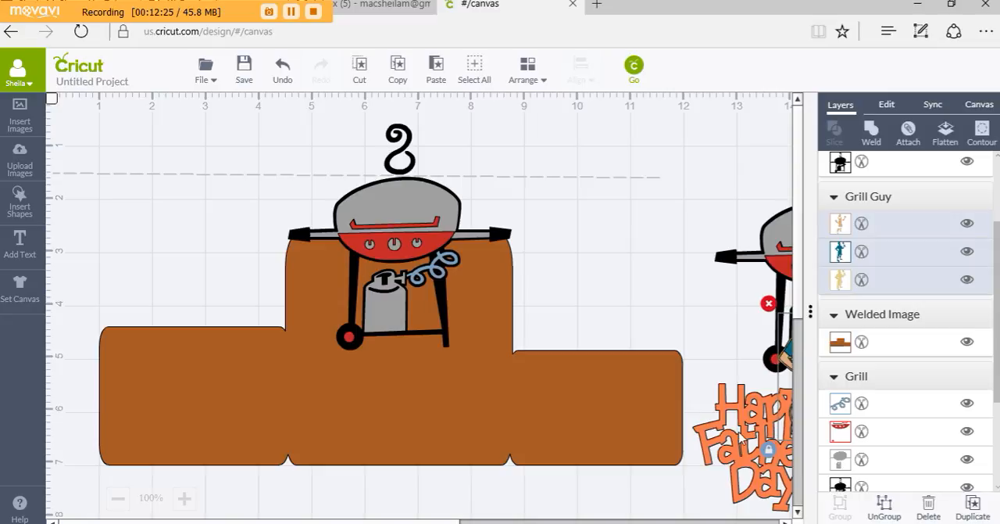
mouse_move(725, 439)
left_mouse_down()
mouse_move(754, 450)
mouse_move(718, 443)
left_mouse_up()
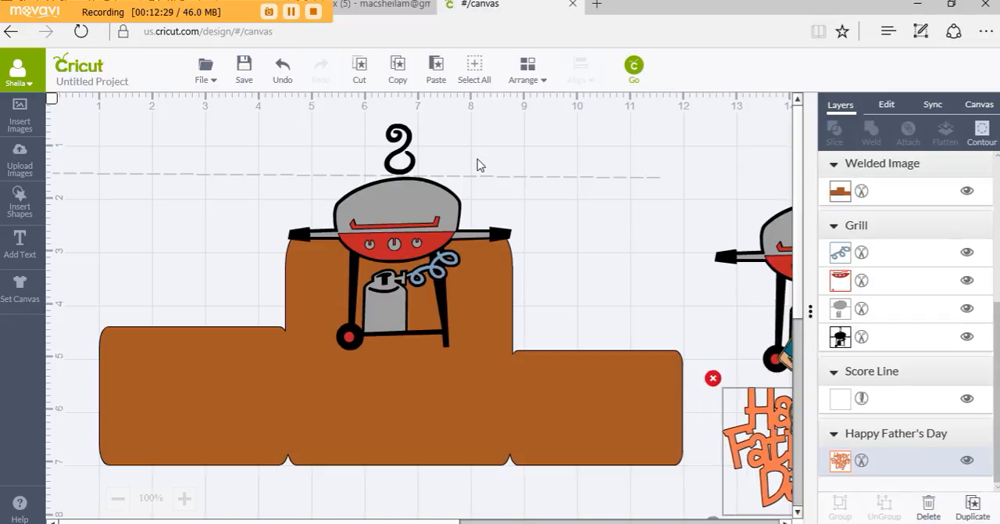
Group only the grill on the middle section with the card base and weld them into one shape
left_click(59, 110)
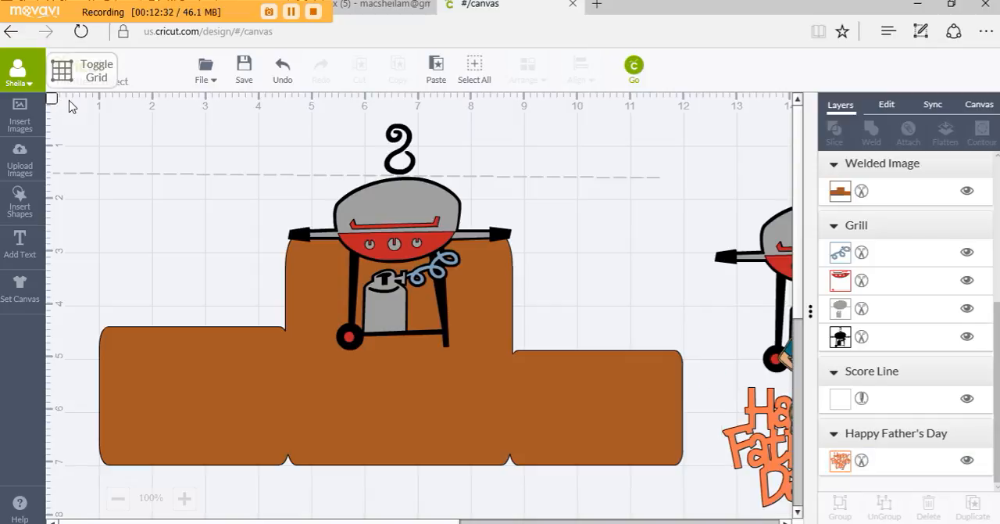
left_click_drag(67, 100, 707, 485)
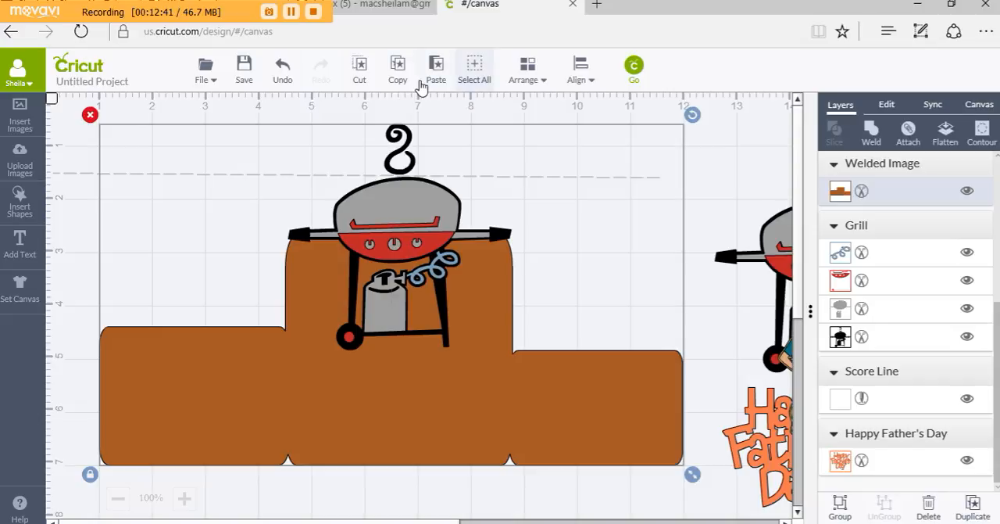
left_click(839, 507)
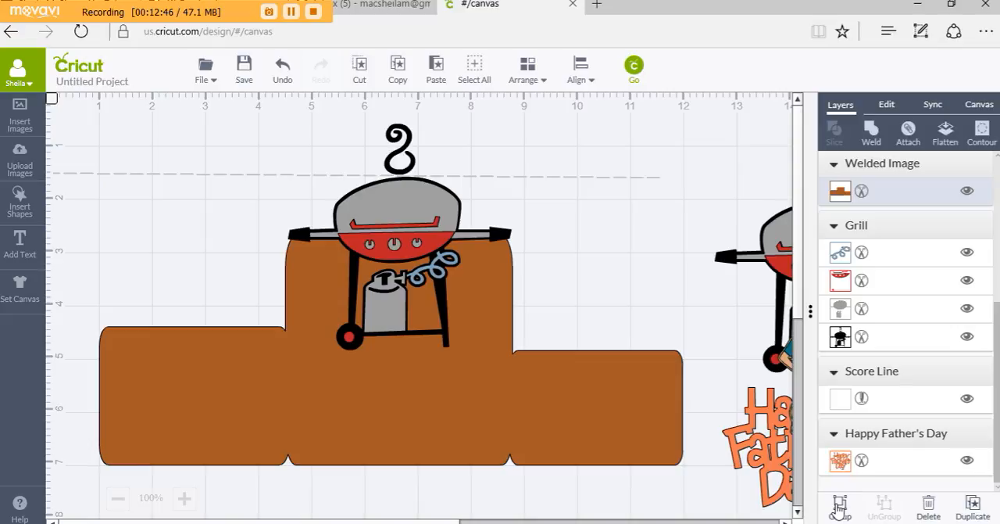
left_click(574, 435)
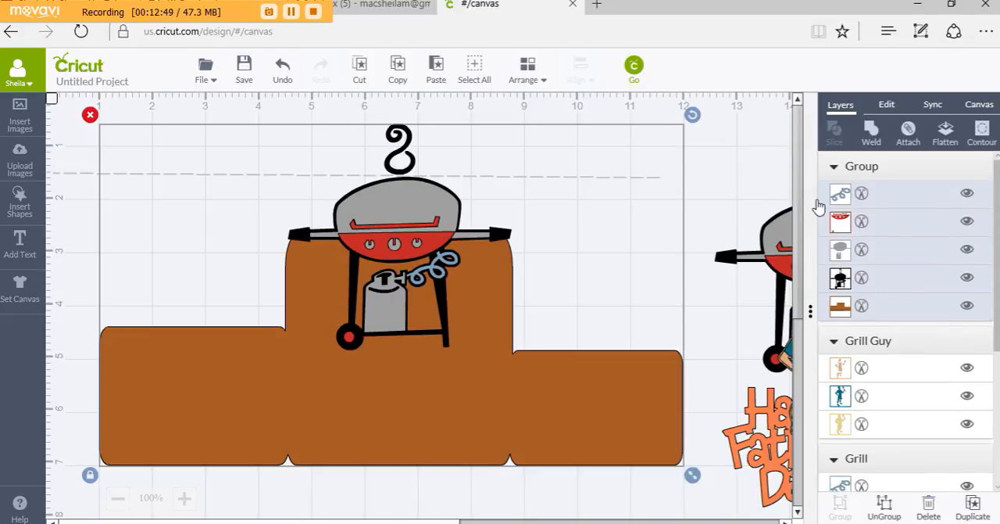
left_click(874, 138)
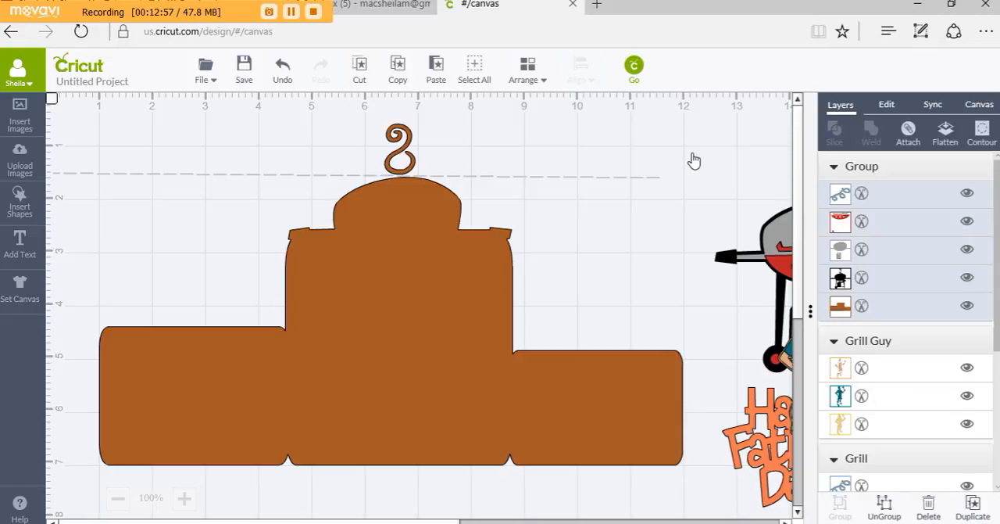
left_click(384, 258)
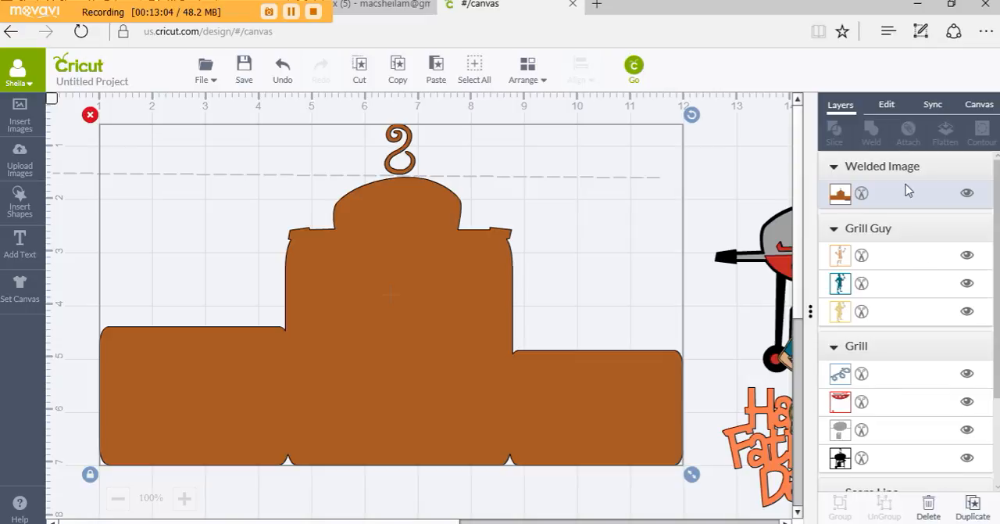
Mirror the welded card shape horizontally and move the separate grill image farther away, to about X 12.59, Y 1.01 in
left_click(887, 106)
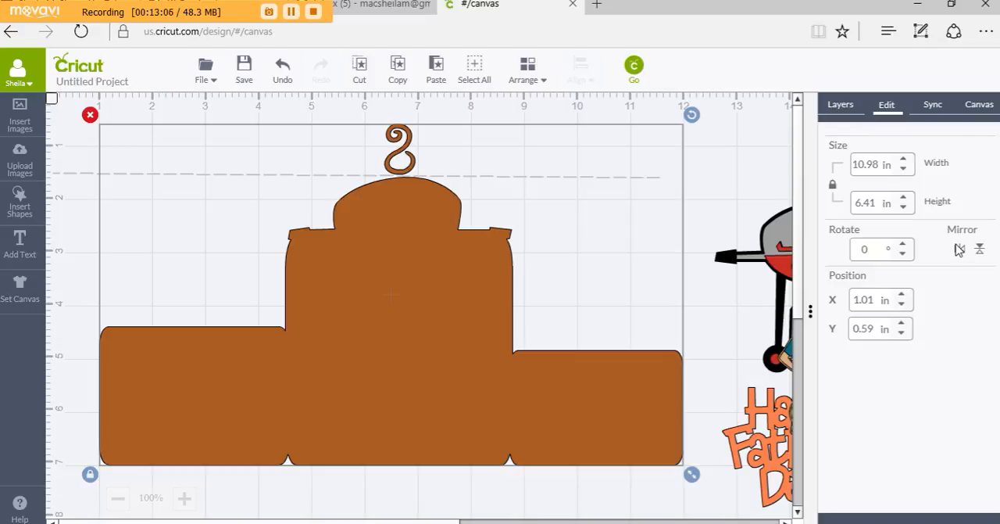
left_click(960, 250)
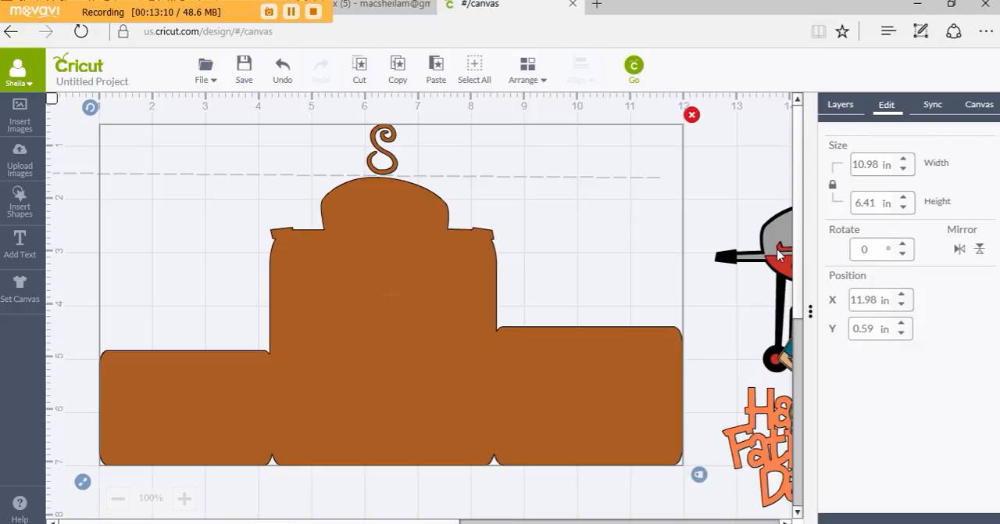
left_click_drag(741, 242, 809, 246)
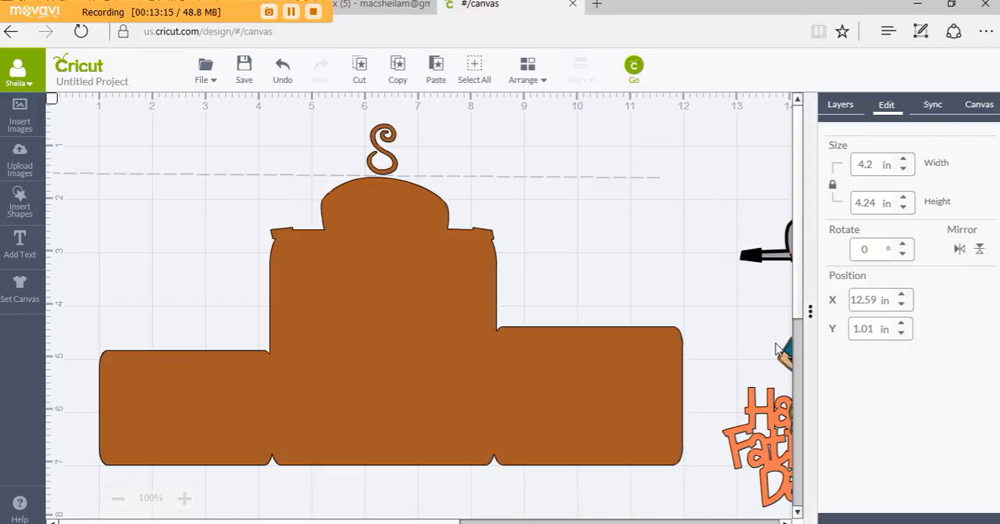
Move Grill Guy above the card's right section, to about X 9.18, Y 1.95 in, and send the welded card shape to the back
left_click_drag(785, 357, 539, 243)
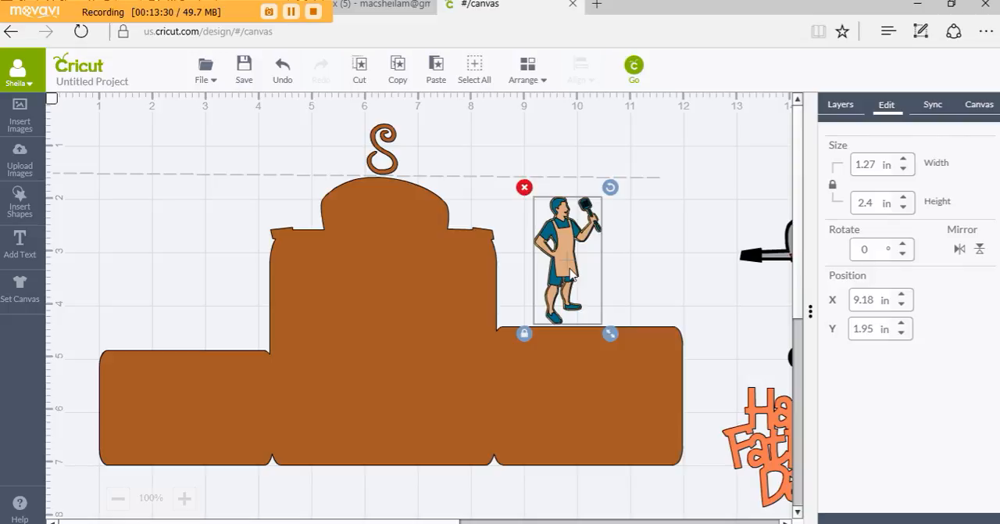
left_click_drag(569, 272, 570, 272)
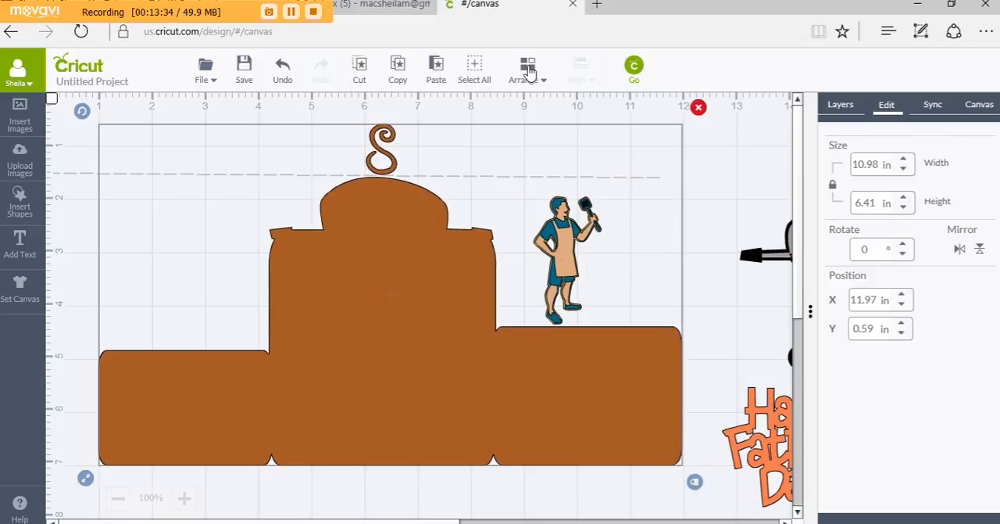
left_click(529, 73)
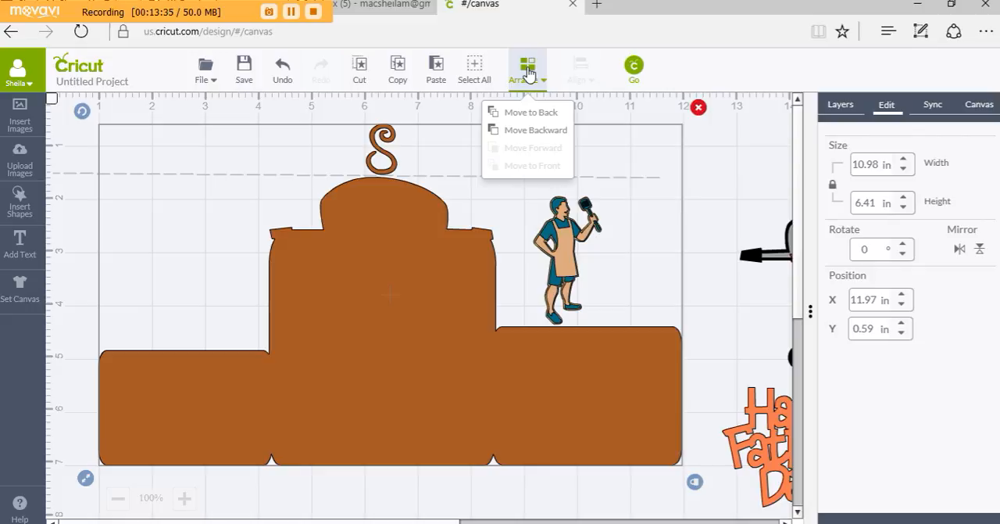
left_click(533, 115)
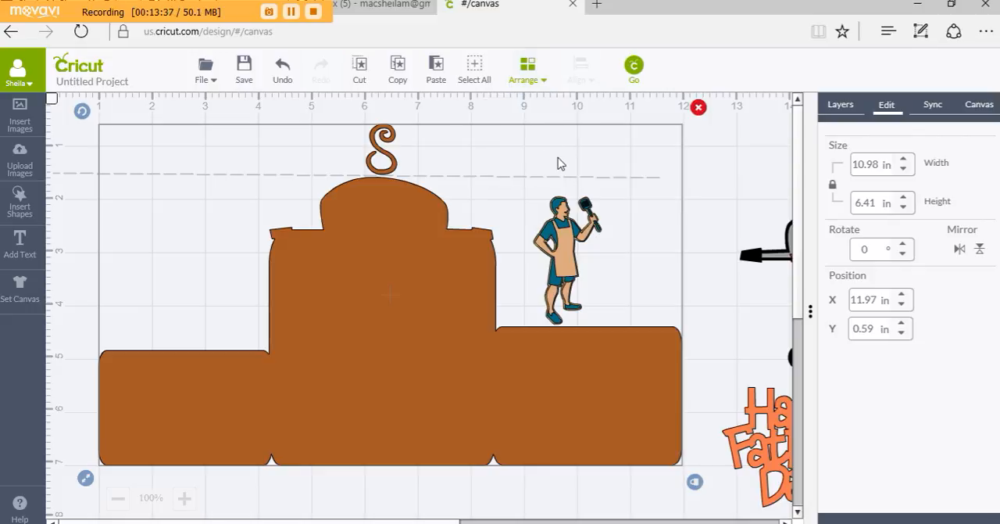
Place Grill Guy on the card's right section at about X 8.61, Y 3.2 in and enlarge it to about 1.98 by 3.73 in
left_click(569, 204)
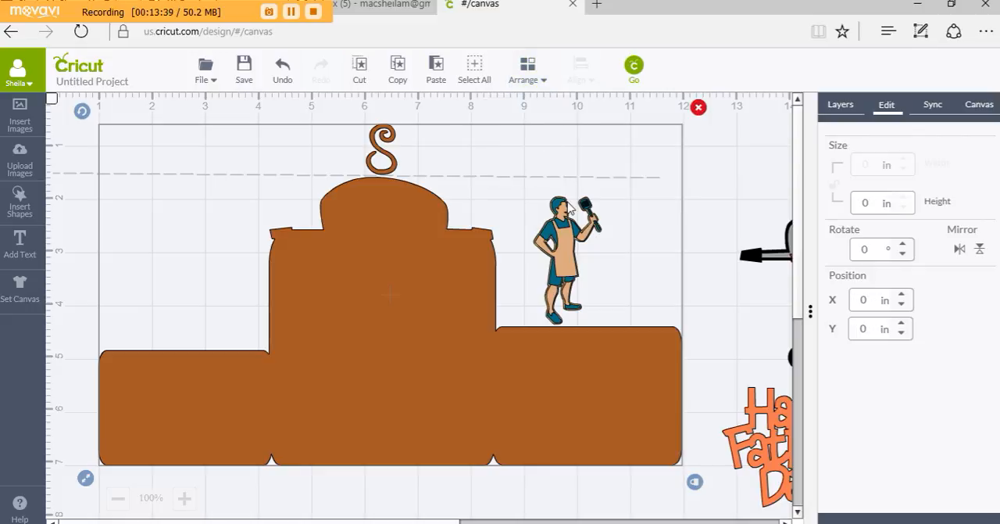
left_click(564, 249)
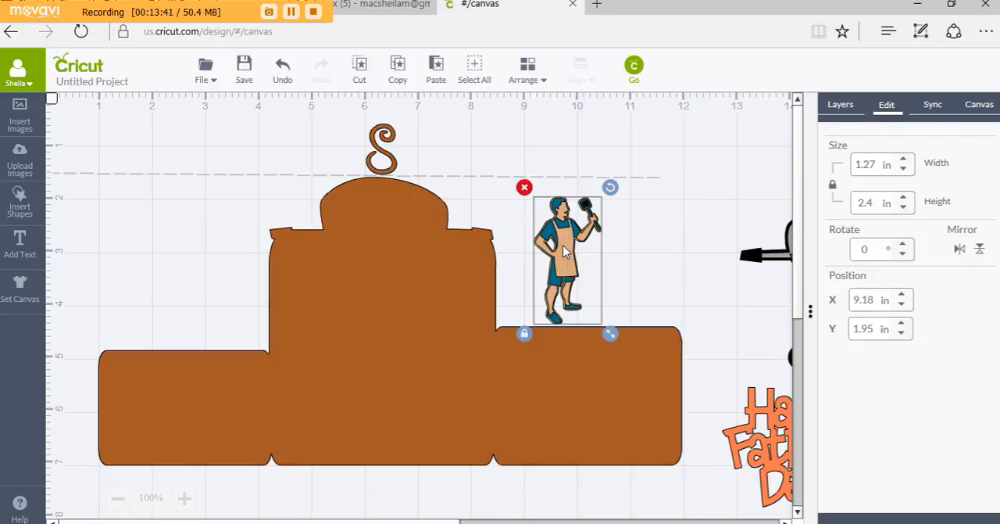
left_click_drag(563, 249, 536, 330)
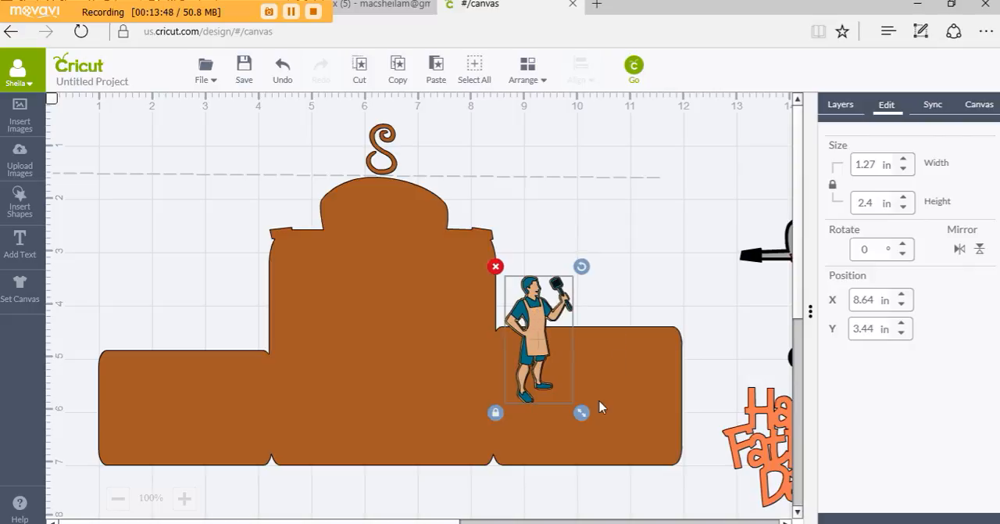
left_click_drag(581, 412, 682, 478)
mouse_move(551, 372)
left_mouse_down()
mouse_move(551, 354)
mouse_move(544, 356)
left_mouse_up()
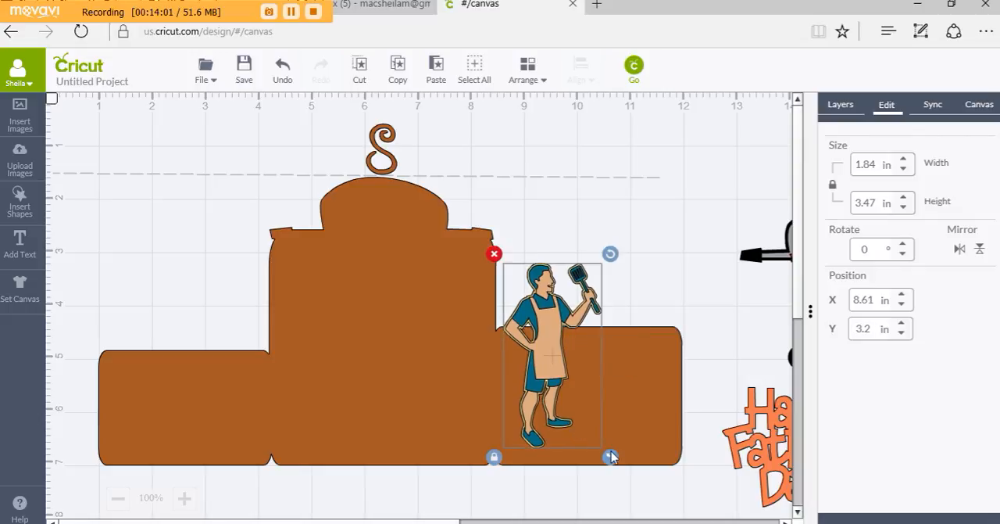
left_click_drag(612, 457, 632, 466)
left_click_drag(634, 471, 634, 472)
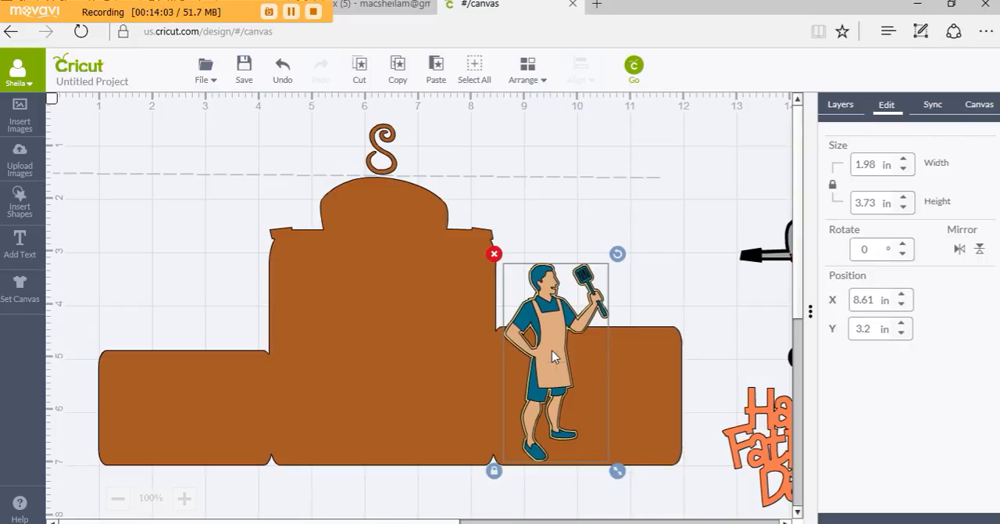
Enlarge Grill Guy to about 2.12 by 4 in with its feet at the card's lower edge, and paste a copy off the card
left_click_drag(551, 360, 553, 355)
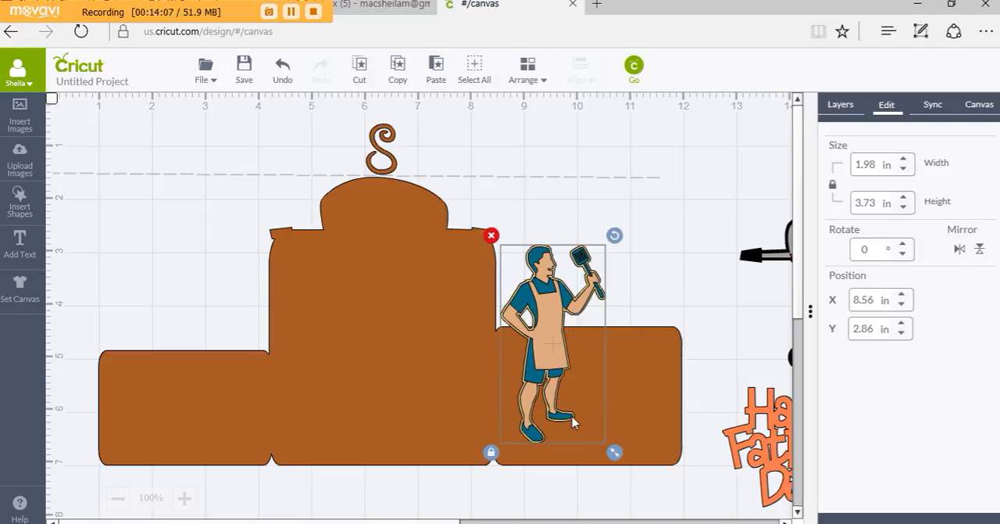
left_click_drag(614, 452, 621, 467)
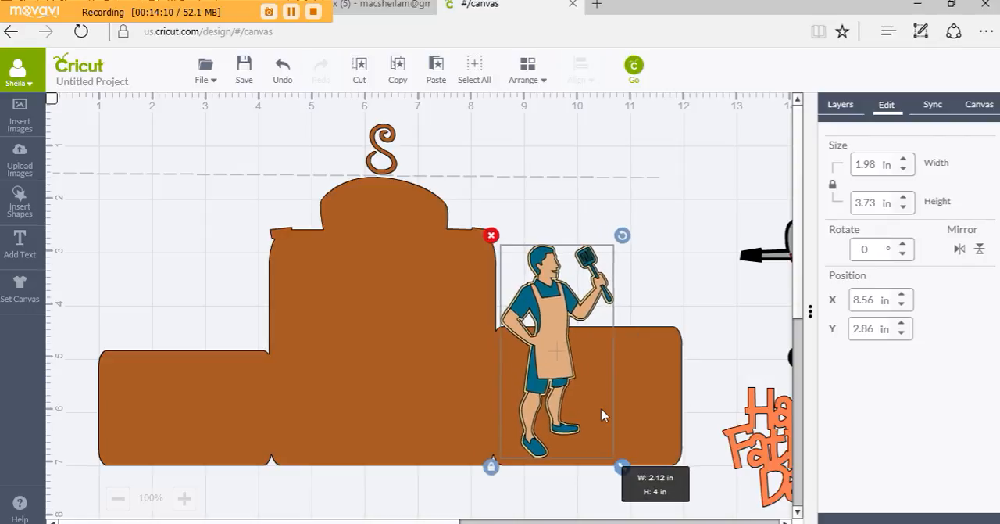
left_click_drag(603, 415, 602, 414)
left_click_drag(540, 349, 540, 354)
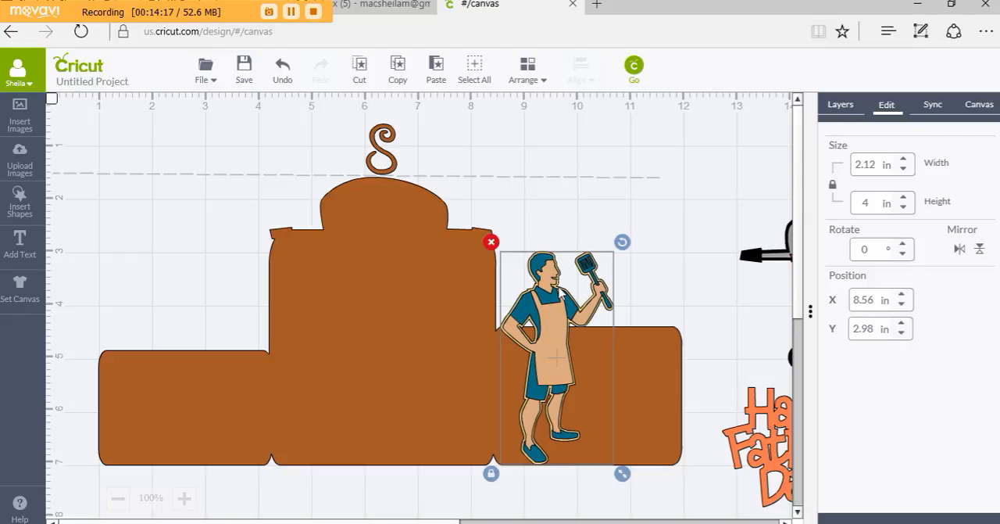
left_click(435, 73)
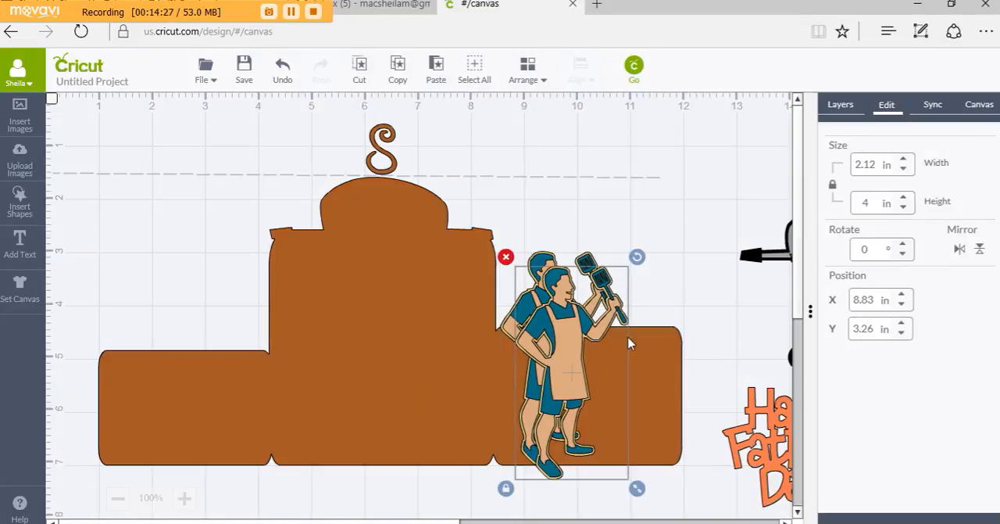
left_click_drag(557, 342, 833, 273)
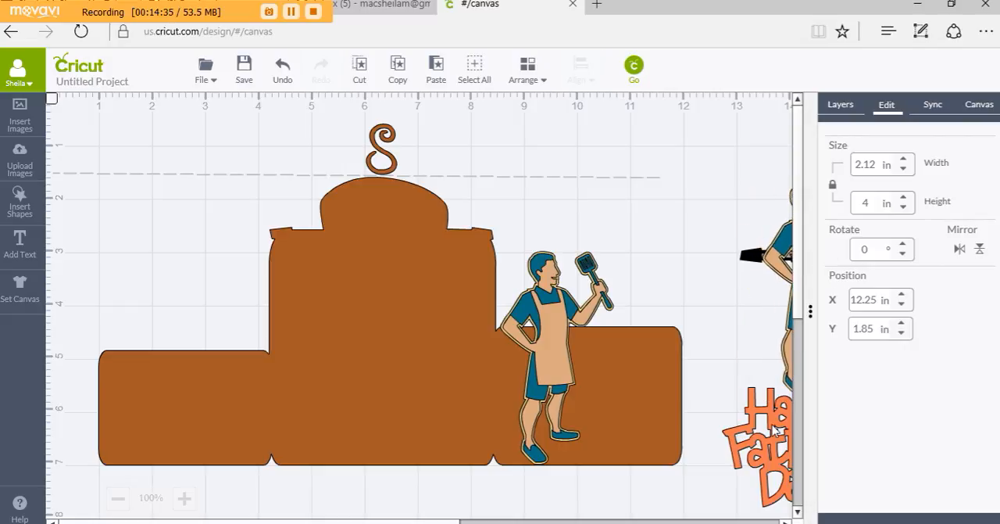
Move the Happy Father's Day title onto the left section at about X 1.05, Y 4.06 in and enlarge it to about 3.07 by 2.72 in
left_click_drag(776, 428, 162, 348)
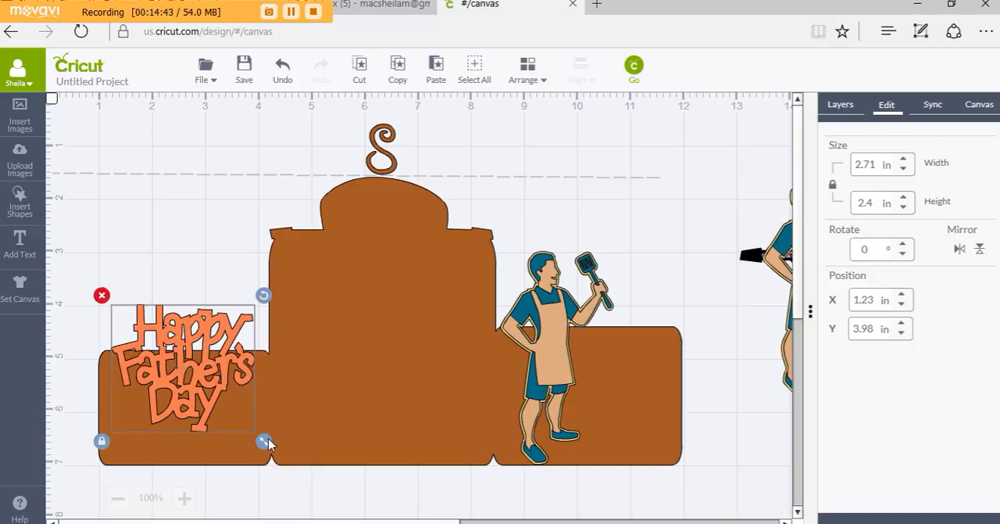
left_click_drag(266, 445, 284, 459)
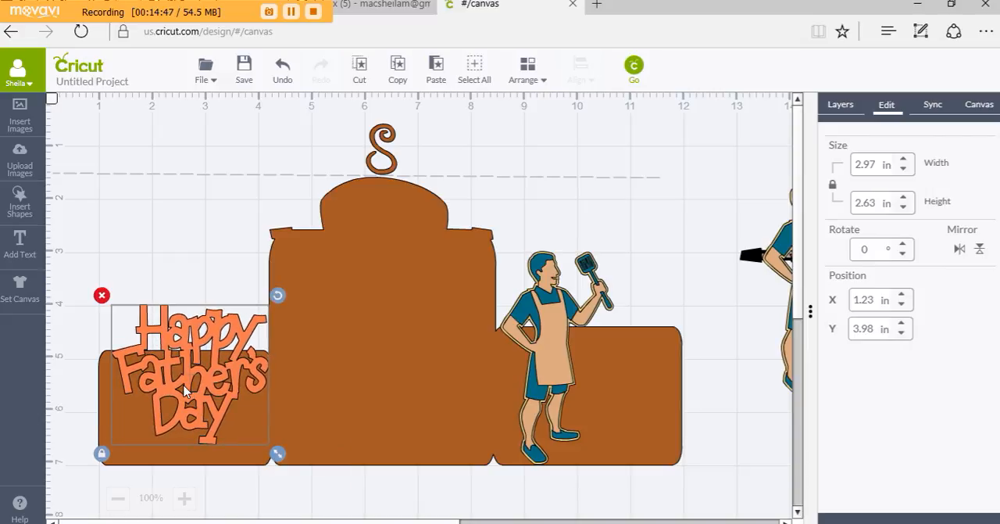
left_click_drag(185, 391, 180, 390)
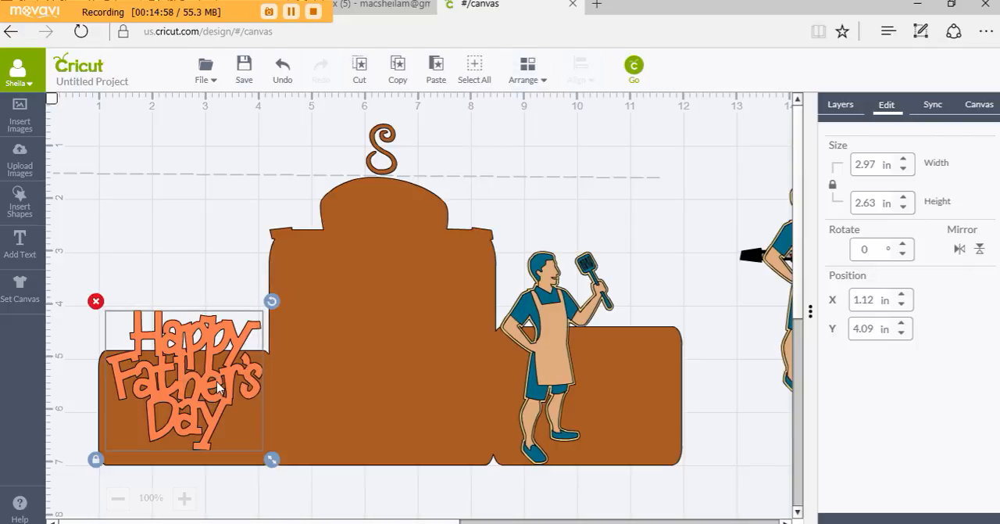
left_click_drag(233, 393, 251, 402)
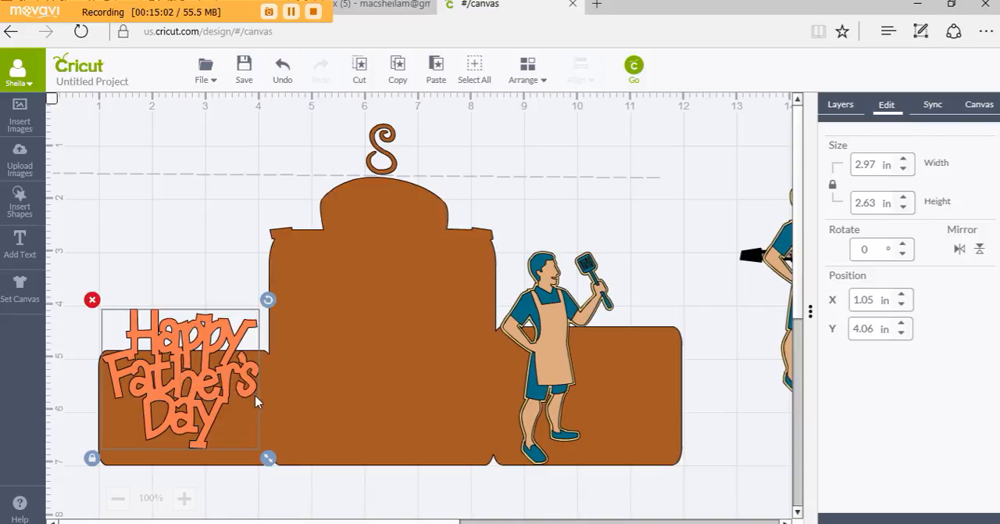
left_click_drag(269, 458, 280, 463)
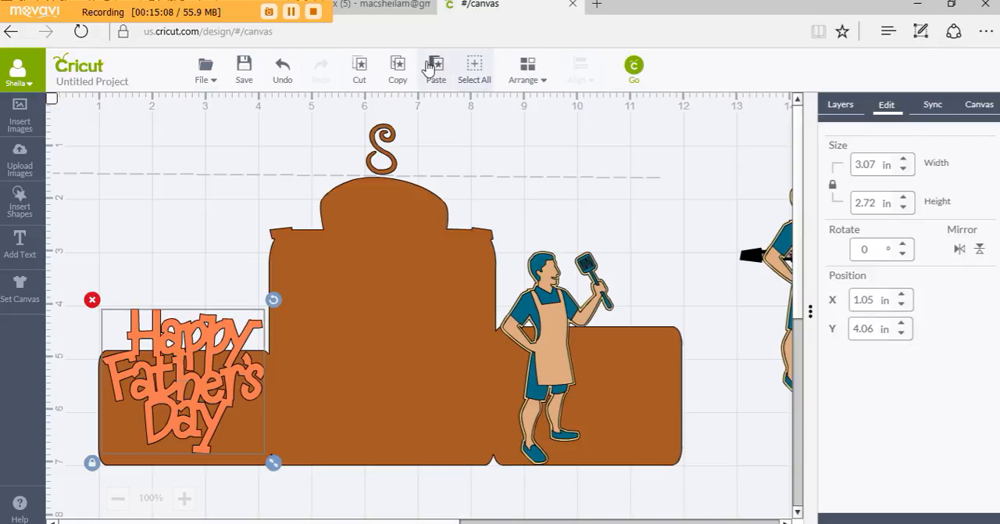
Copy and paste the Happy Father's Day title, and move the copy off the card to about X 13.52, Y 5.44 in
left_click(401, 69)
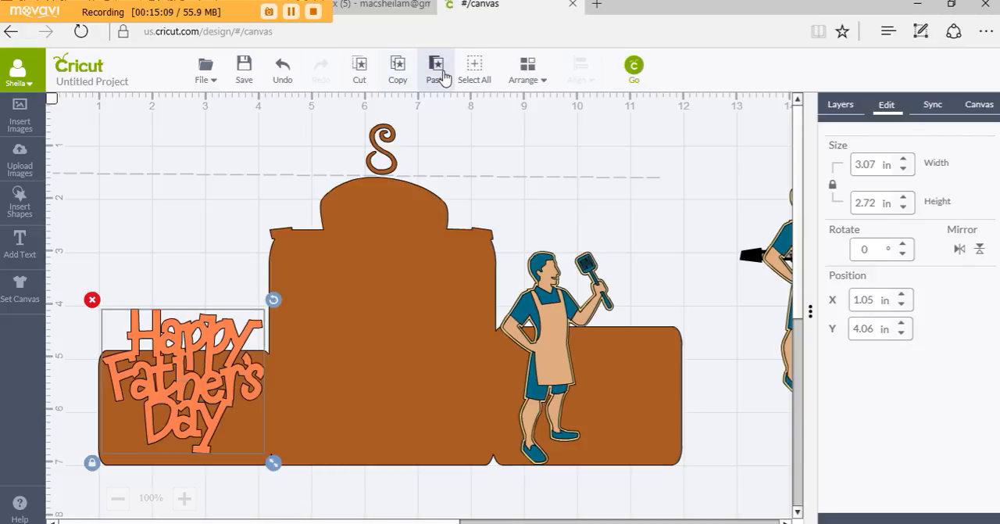
left_click(437, 71)
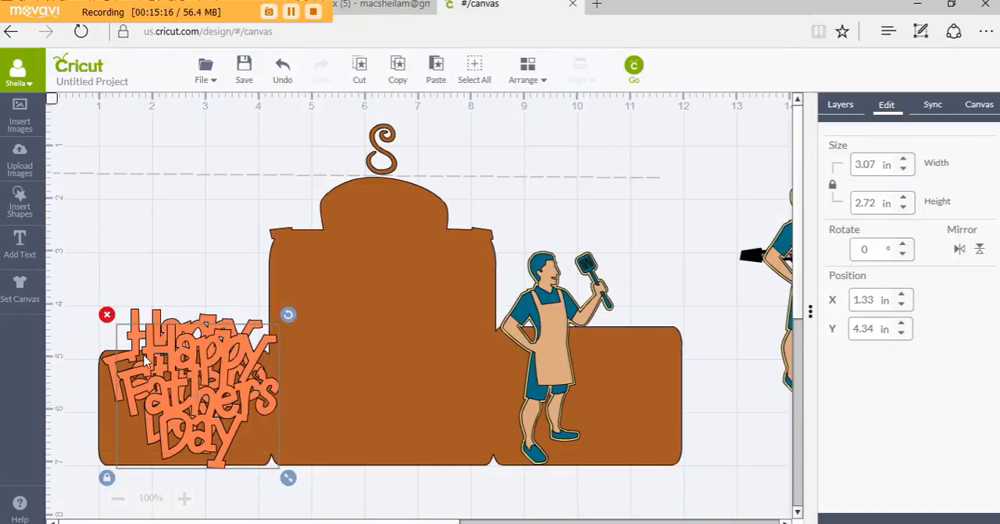
left_click_drag(153, 350, 806, 421)
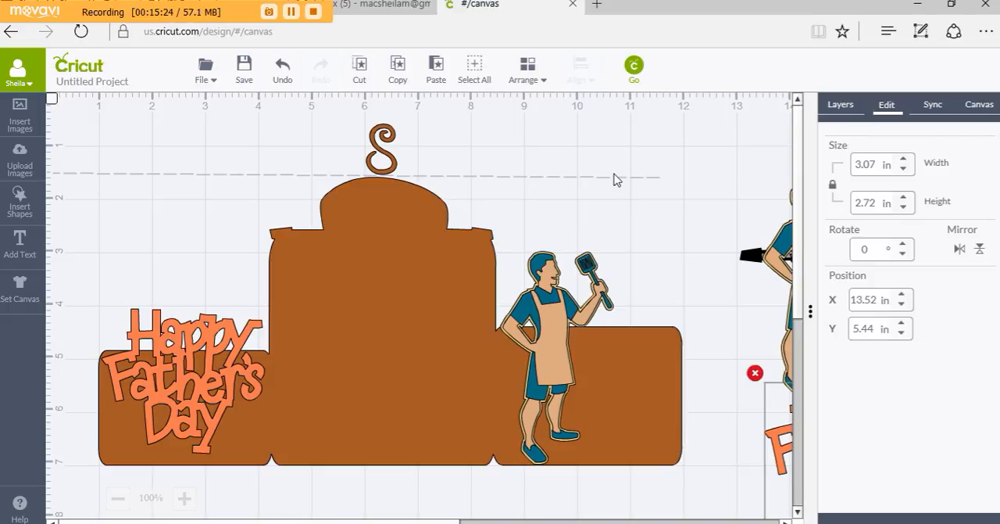
Delete the long horizontal score line that runs across the top of the card
mouse_move(613, 176)
left_mouse_down()
mouse_move(593, 164)
mouse_move(602, 161)
left_mouse_up()
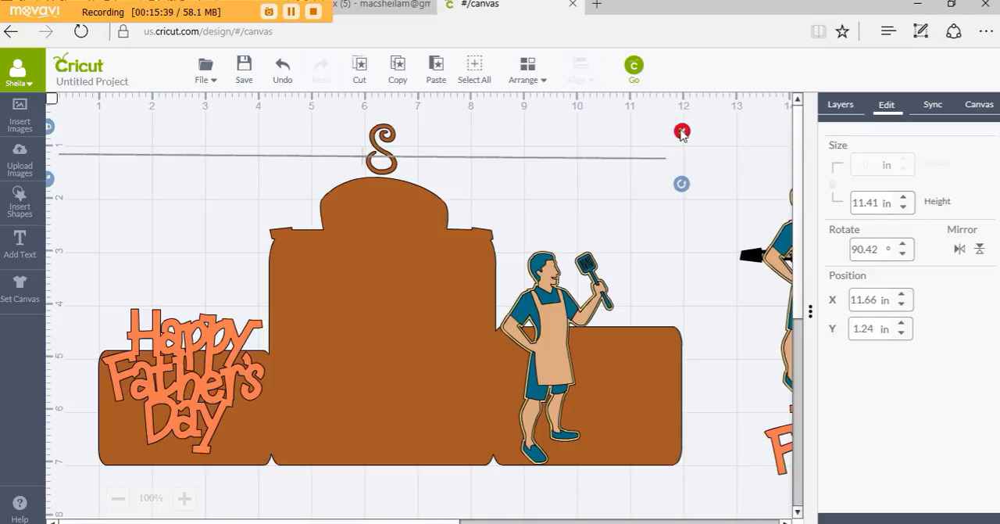
key("Delete")
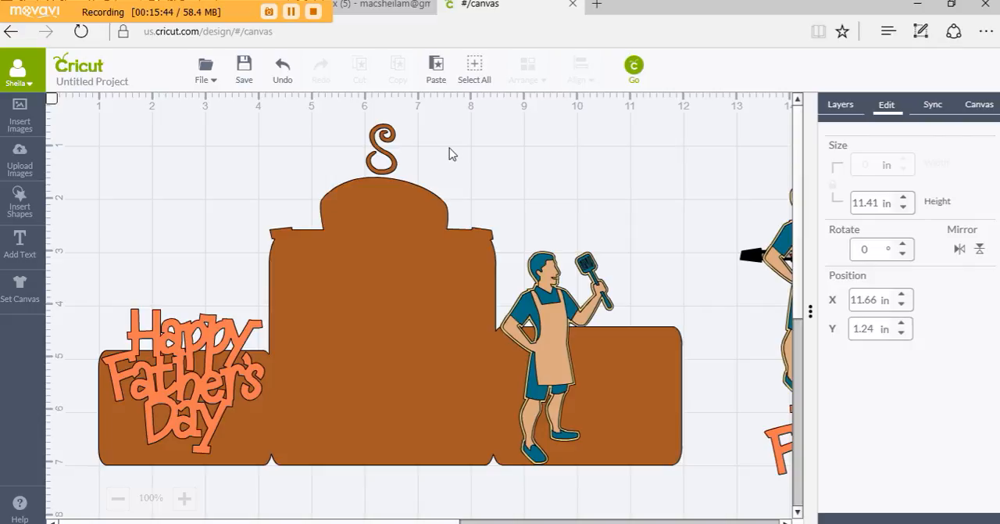
Group the Happy Father's Day title, the Grill Guy on the right section and the welded card shape
left_click(161, 327)
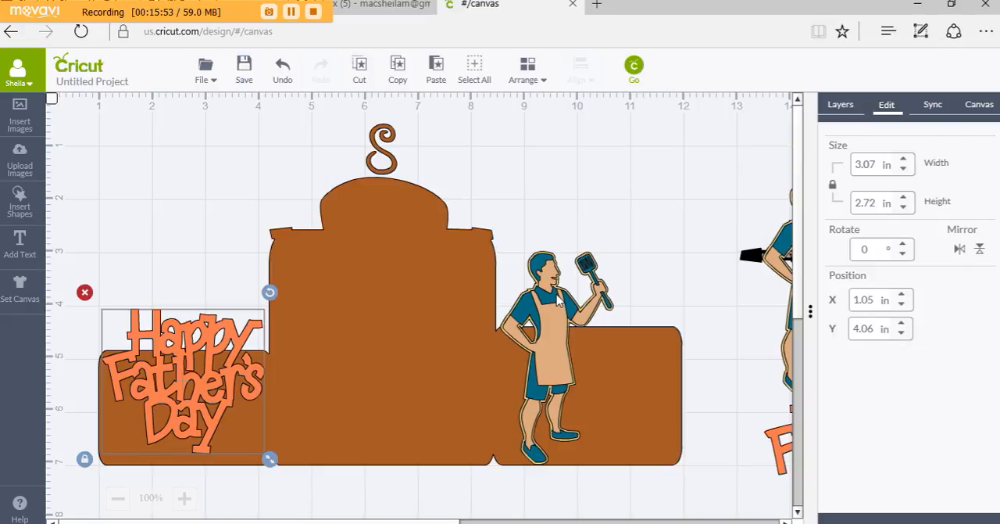
left_click(601, 304, "shift")
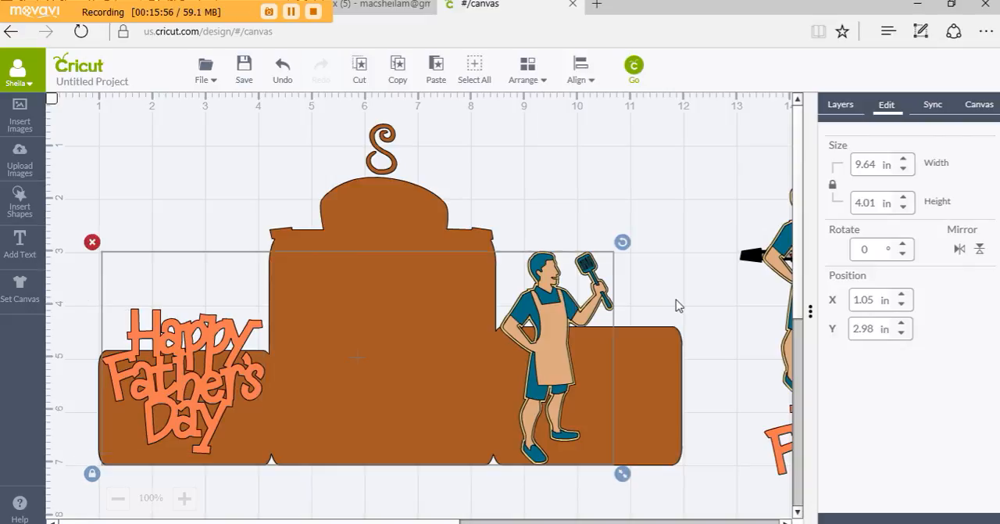
left_click(409, 219, "shift")
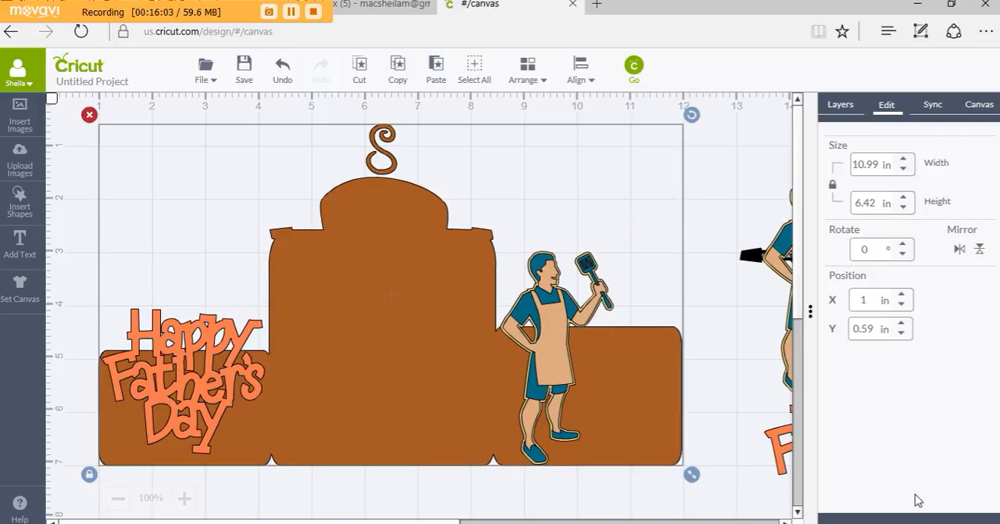
left_click(843, 104)
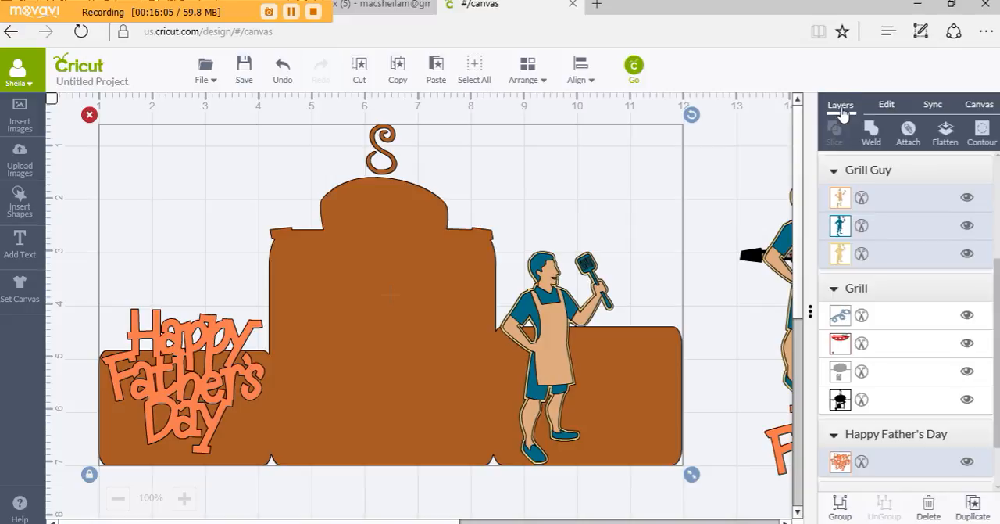
left_click(840, 502)
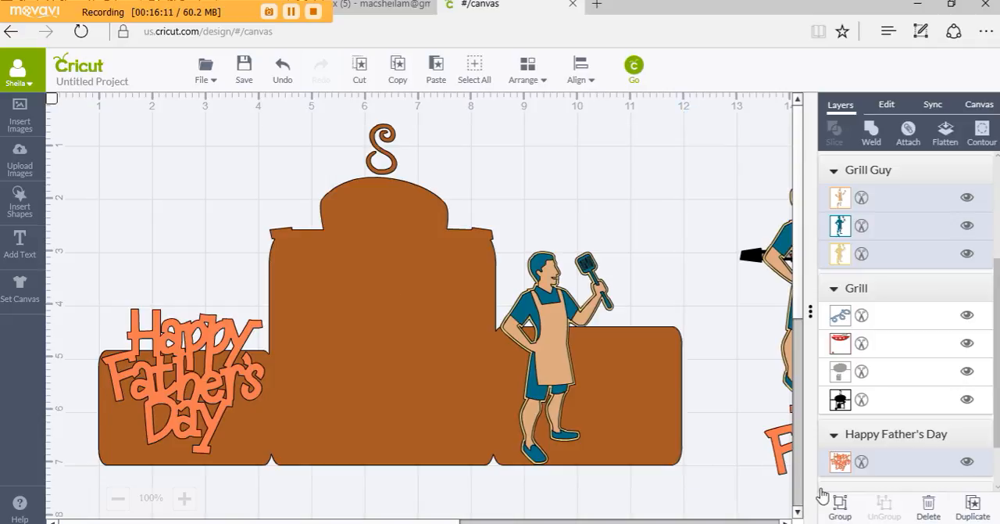
Weld the grouped title, Grill Guy and card base into one shape and select the welded image
left_click(423, 382)
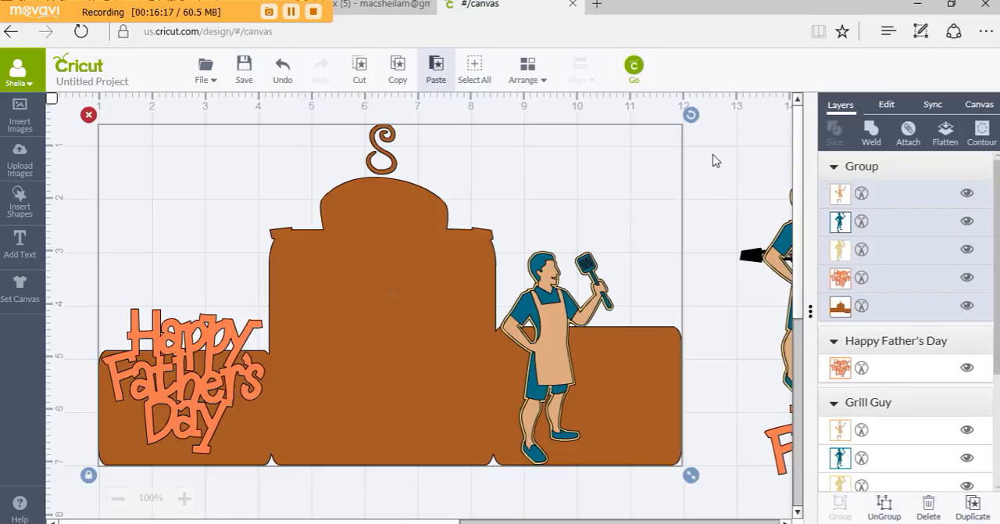
left_click(872, 138)
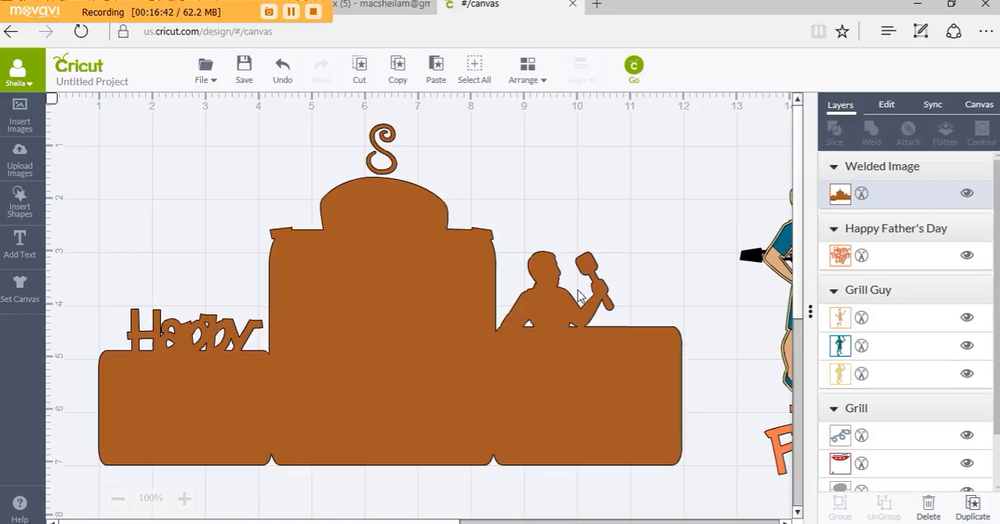
left_click(915, 184)
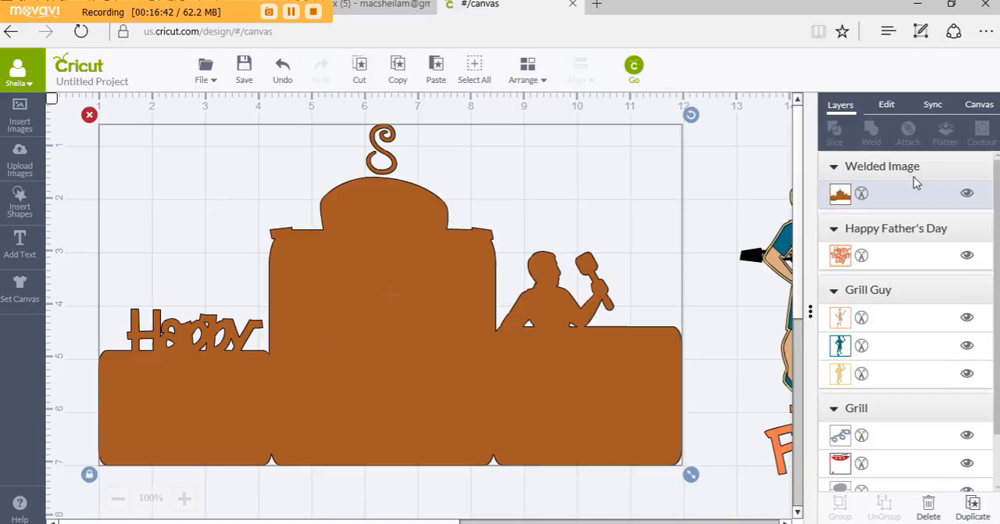
Mirror the welded card horizontally and back again, and move the layered Grill Guy near the card's right edge
left_click(889, 106)
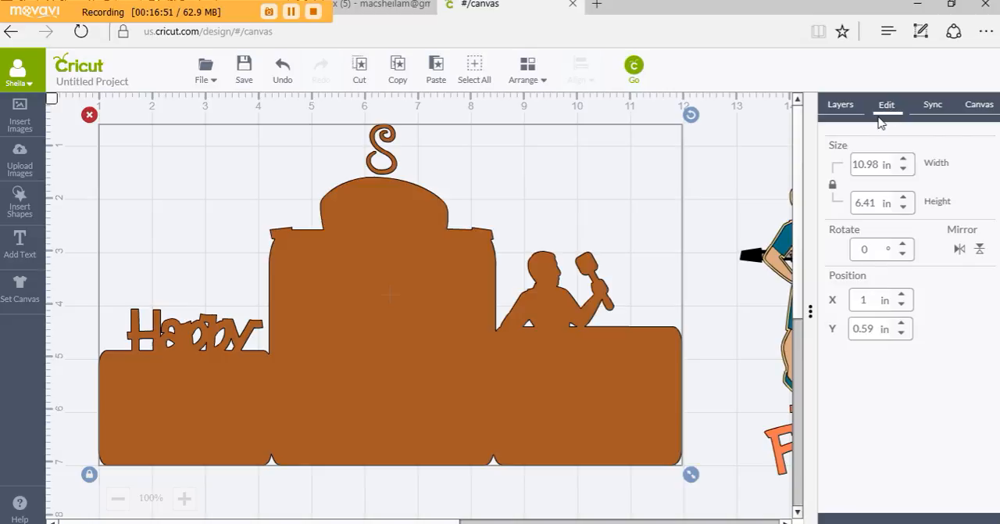
left_click(958, 249)
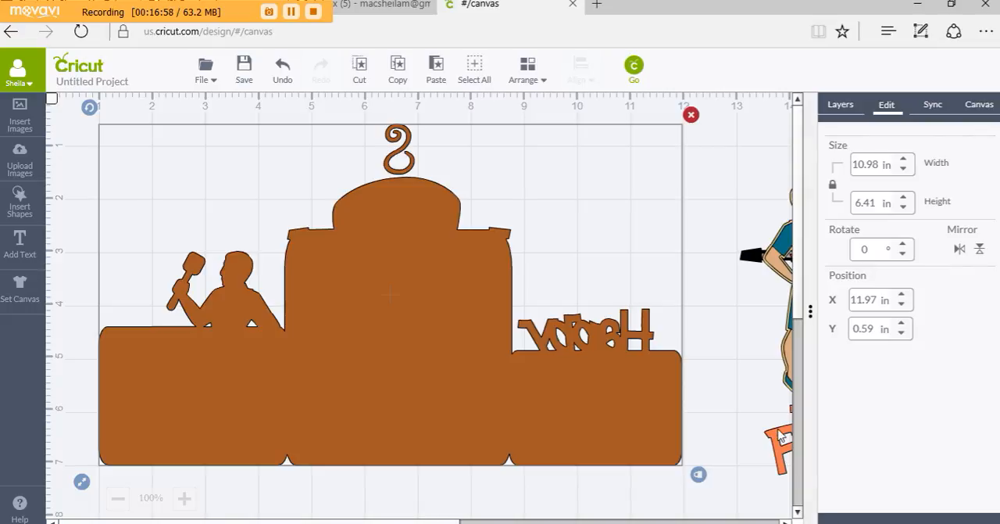
left_click(753, 257)
left_click_drag(753, 257, 617, 209)
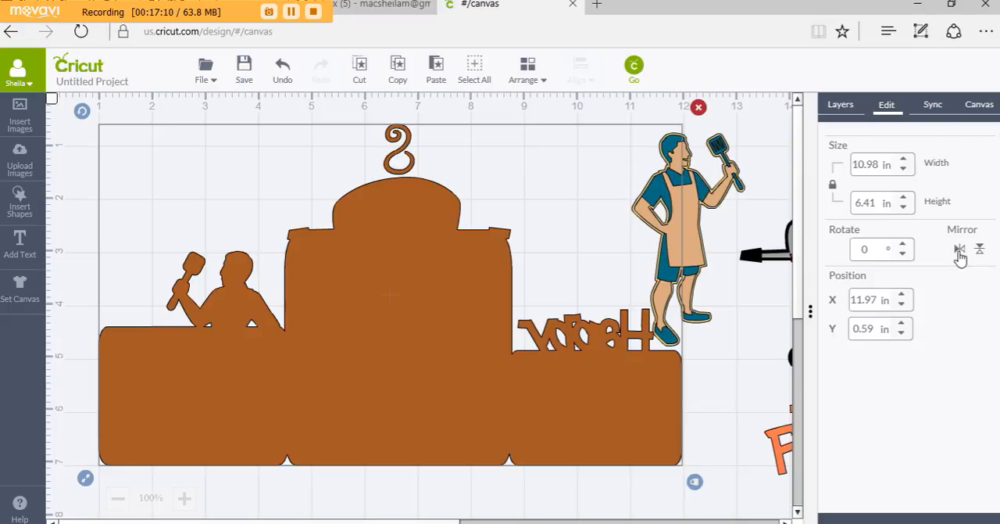
left_click(959, 250)
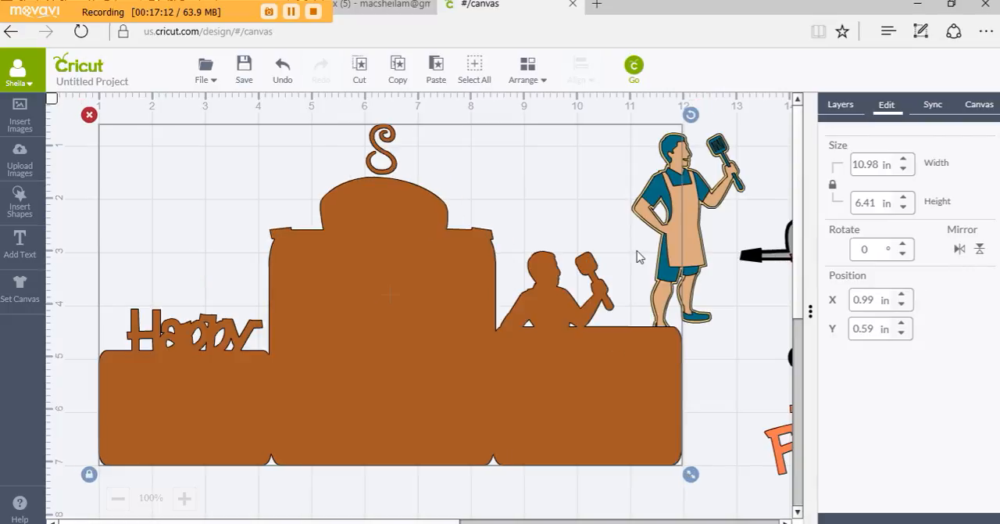
Send the welded card shape to the back and place the layered grill over its center silhouette at X 4.24, Y 0.59 in
left_click_drag(754, 255, 328, 243)
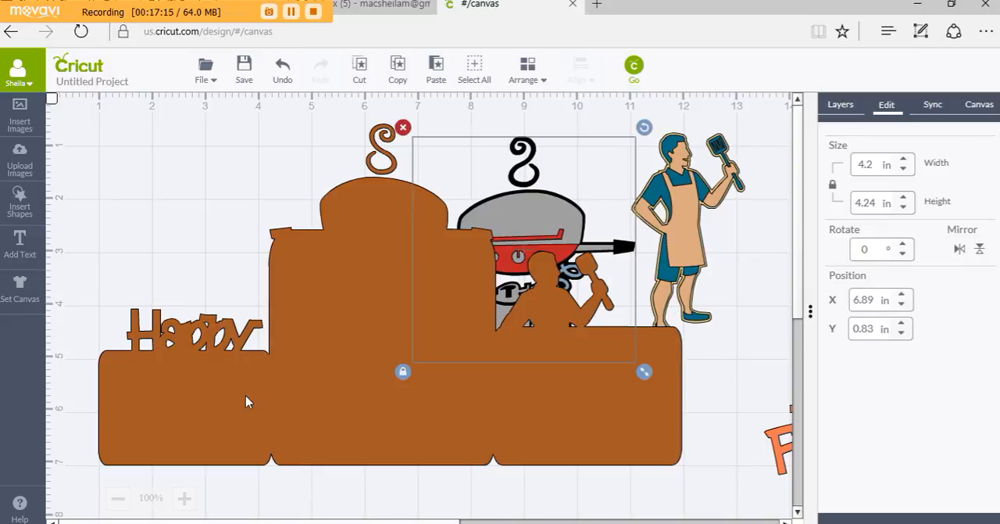
left_click(222, 400)
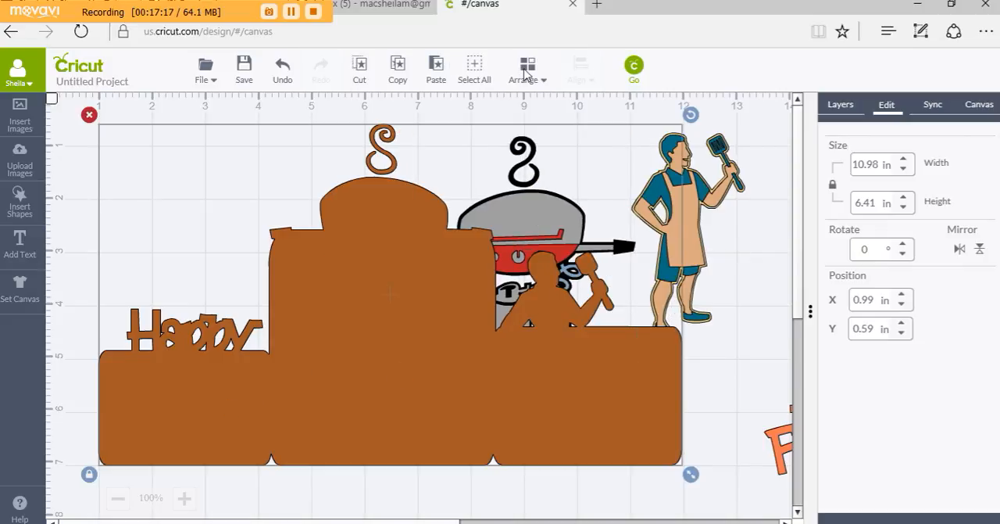
left_click(526, 72)
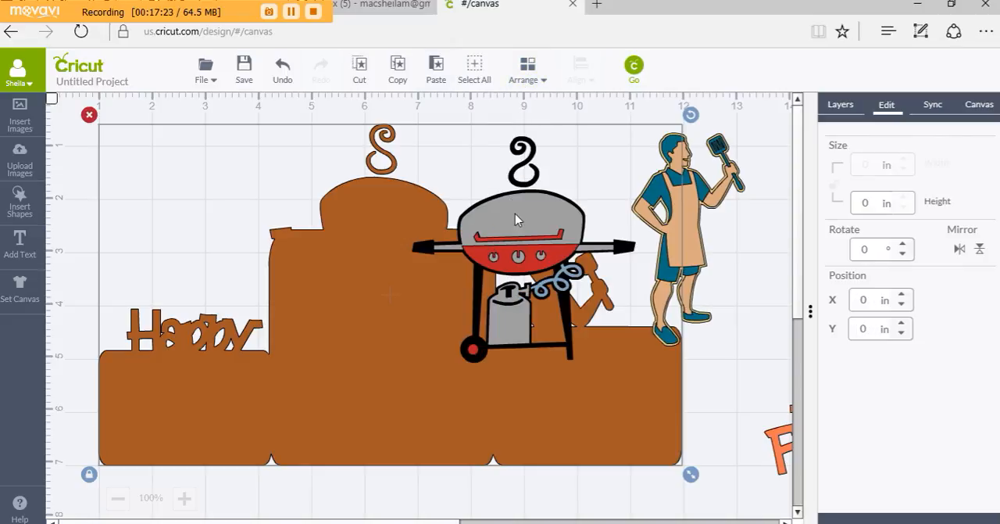
left_click_drag(518, 218, 332, 205)
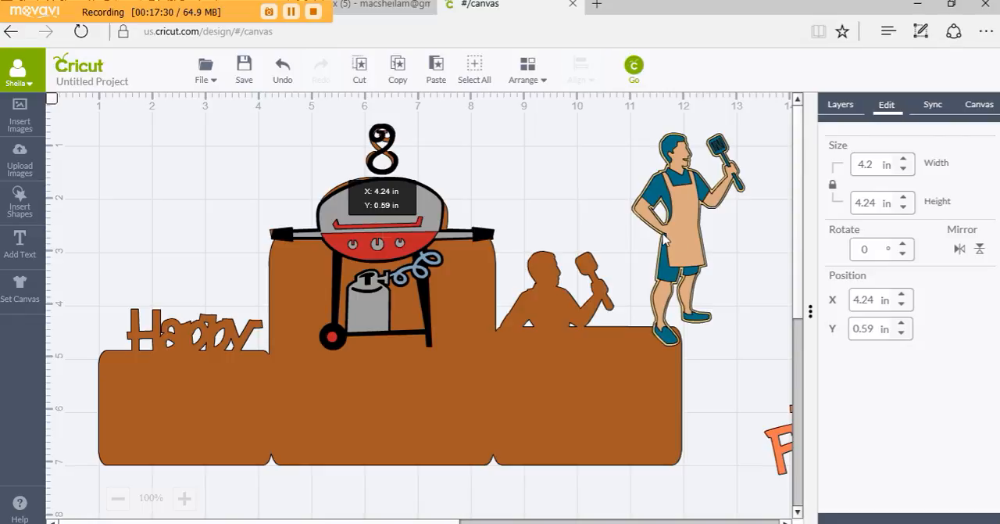
Place the layered Grill Guy over his silhouette at X 8.56, Y 2.94 in and the Happy Father's Day title at X 1.06, Y 4.06 in
left_click(634, 261)
left_click_drag(634, 261, 504, 369)
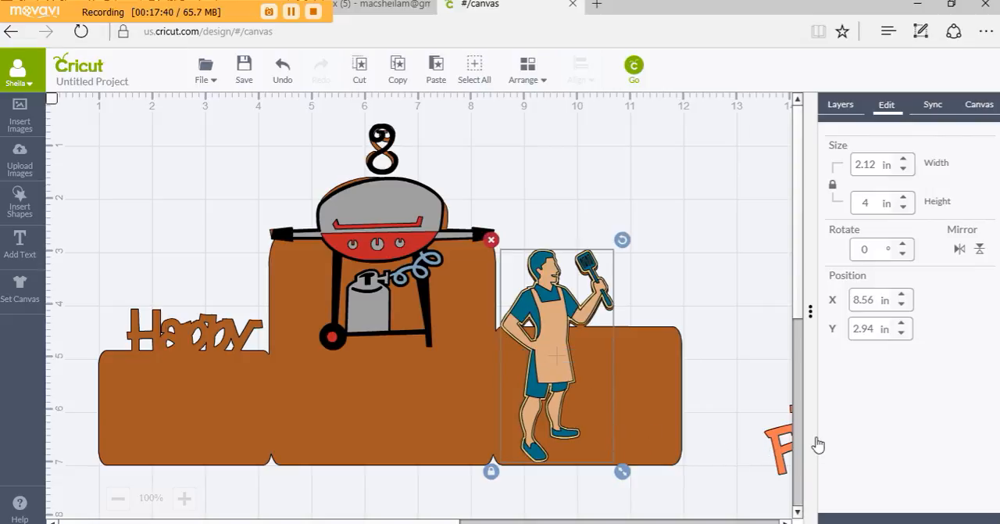
left_click_drag(783, 440, 110, 364)
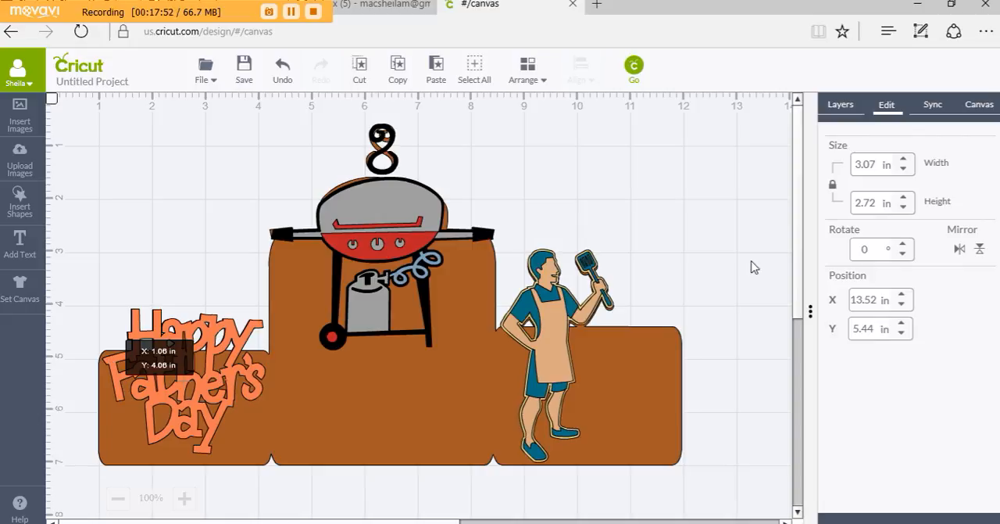
left_click(721, 244)
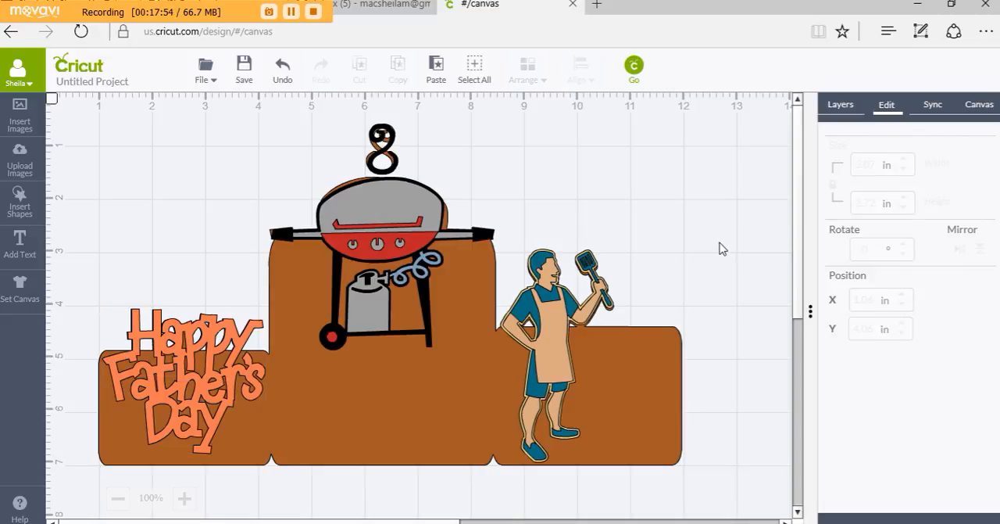